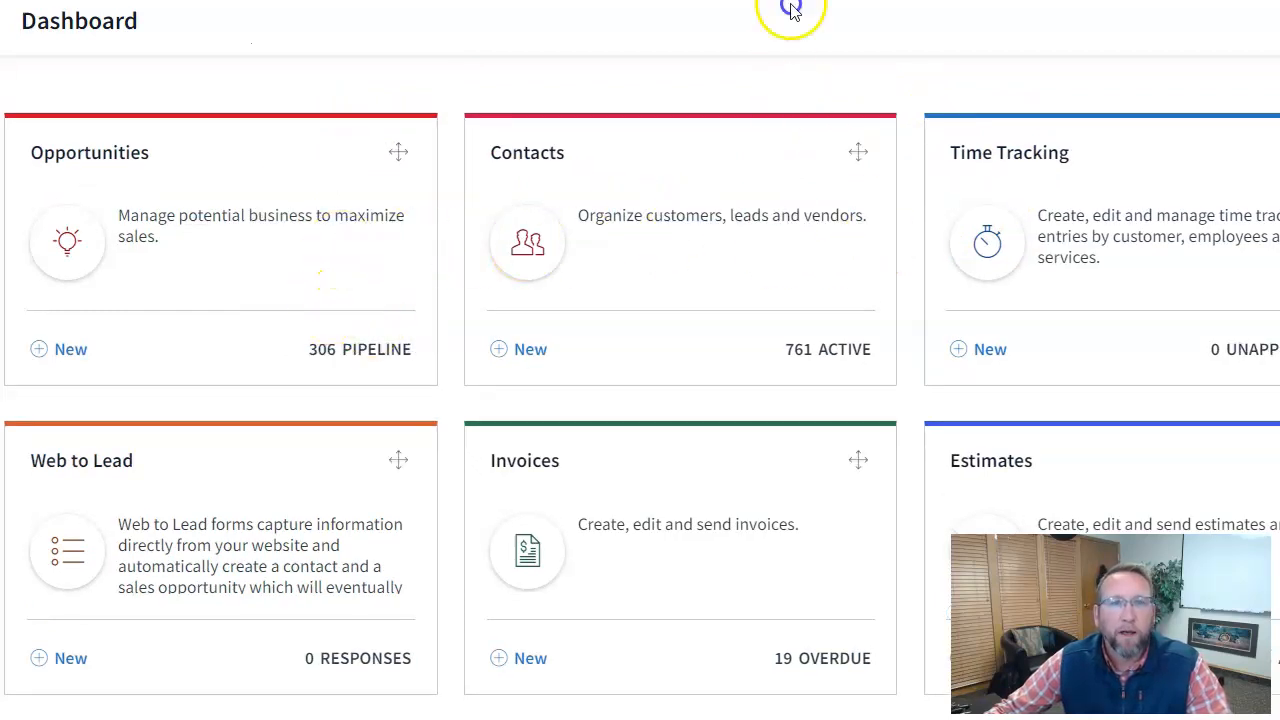
Move the Invoices tile to the spot right of Estimates and finish customizing the dashboard layout
drag(858, 460, 1237, 491)
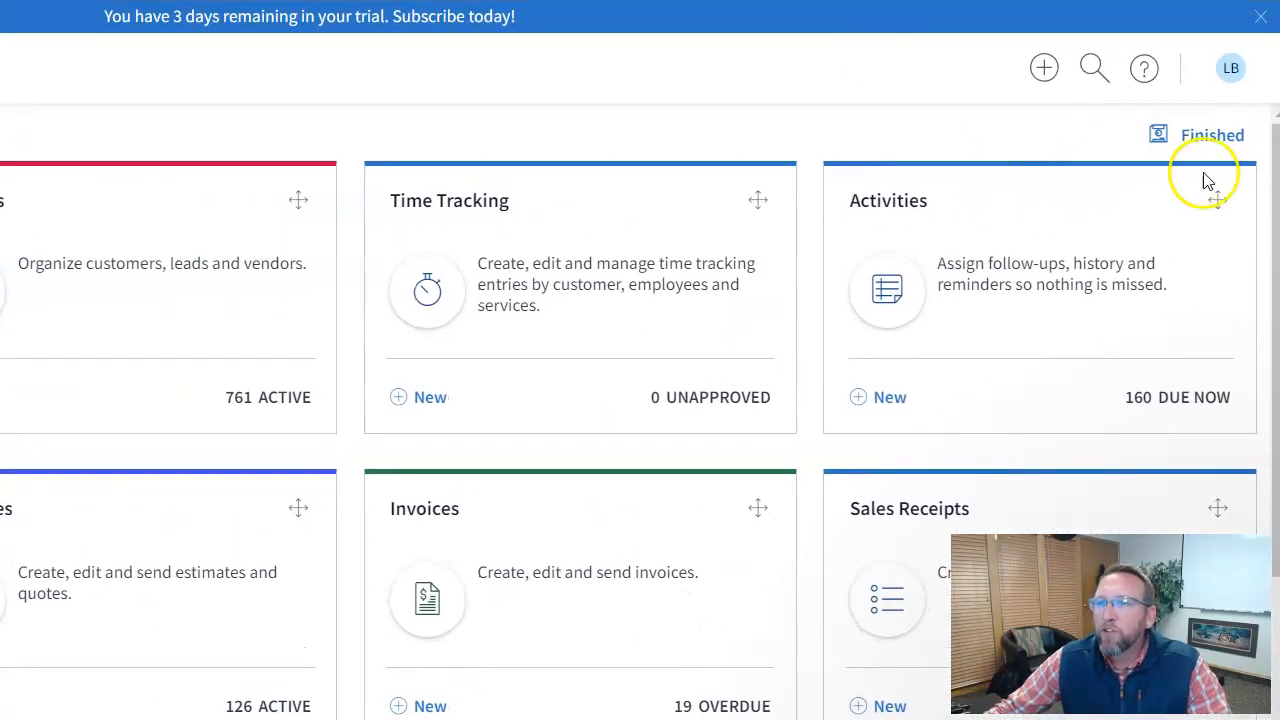
click(1210, 138)
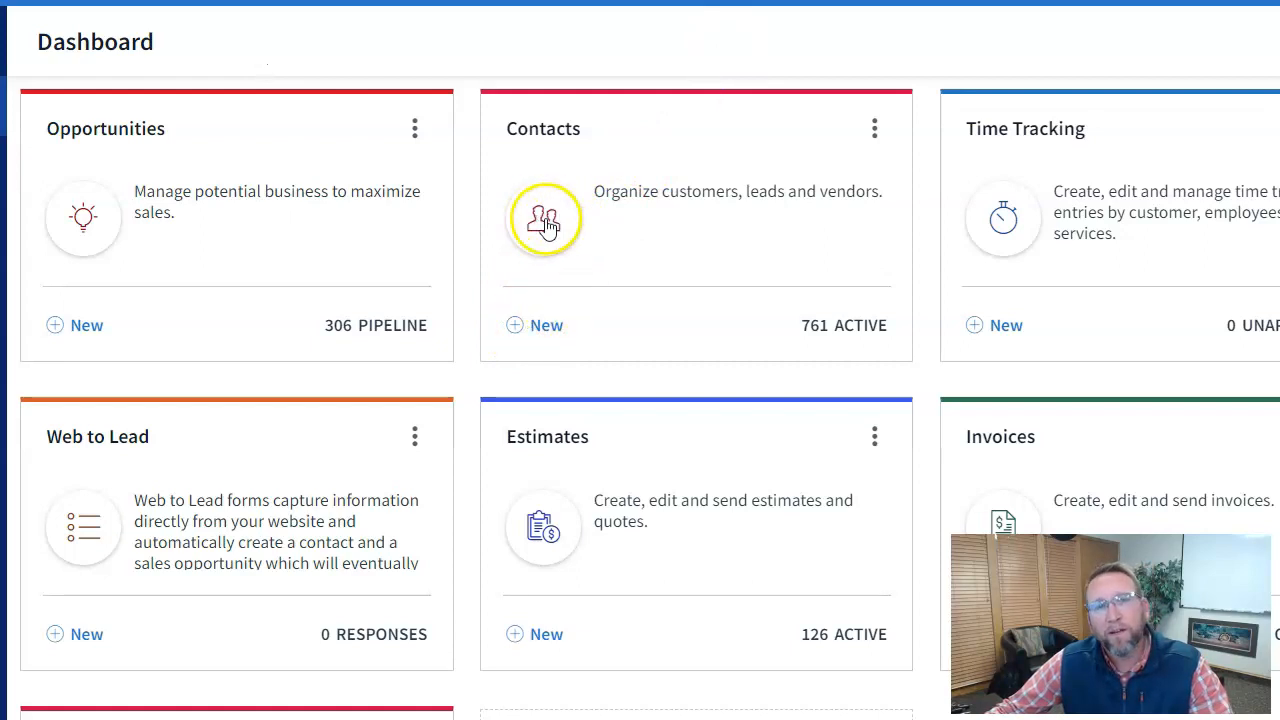
Start a new contact from the dashboard, dismiss the introductory pop-up and set the contact type to Customer
click(537, 327)
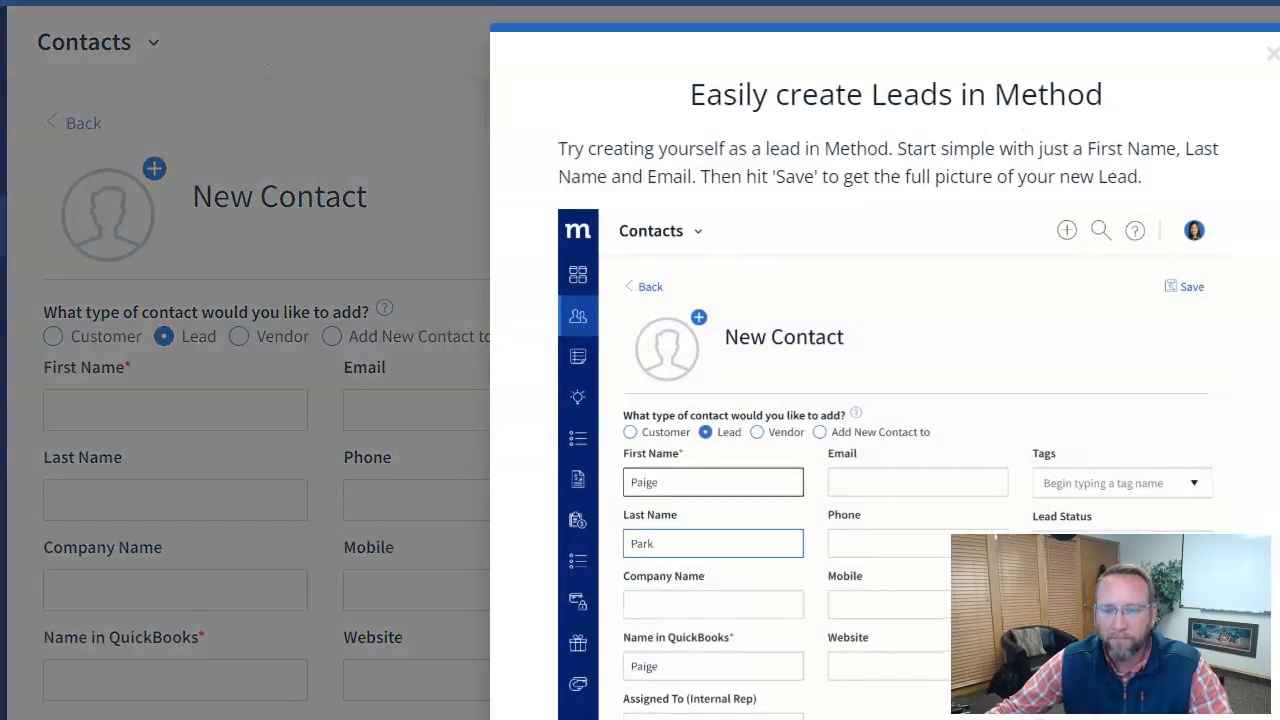
click(1271, 58)
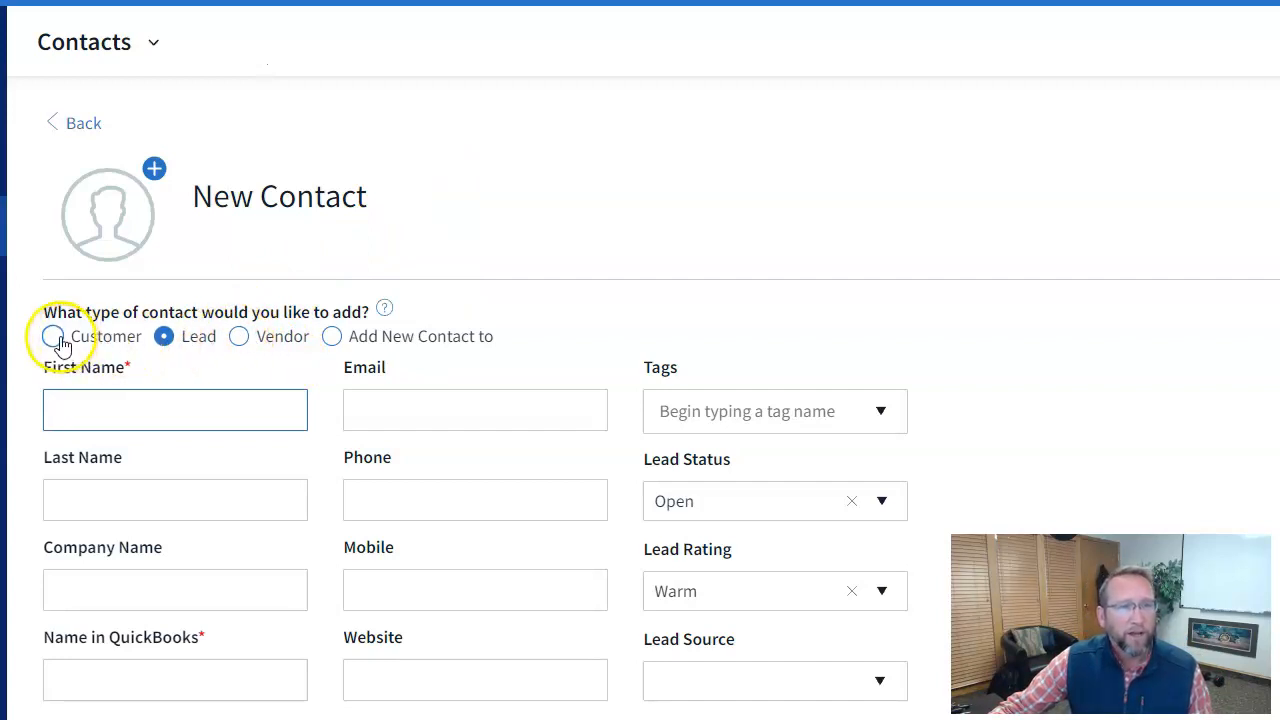
click(331, 338)
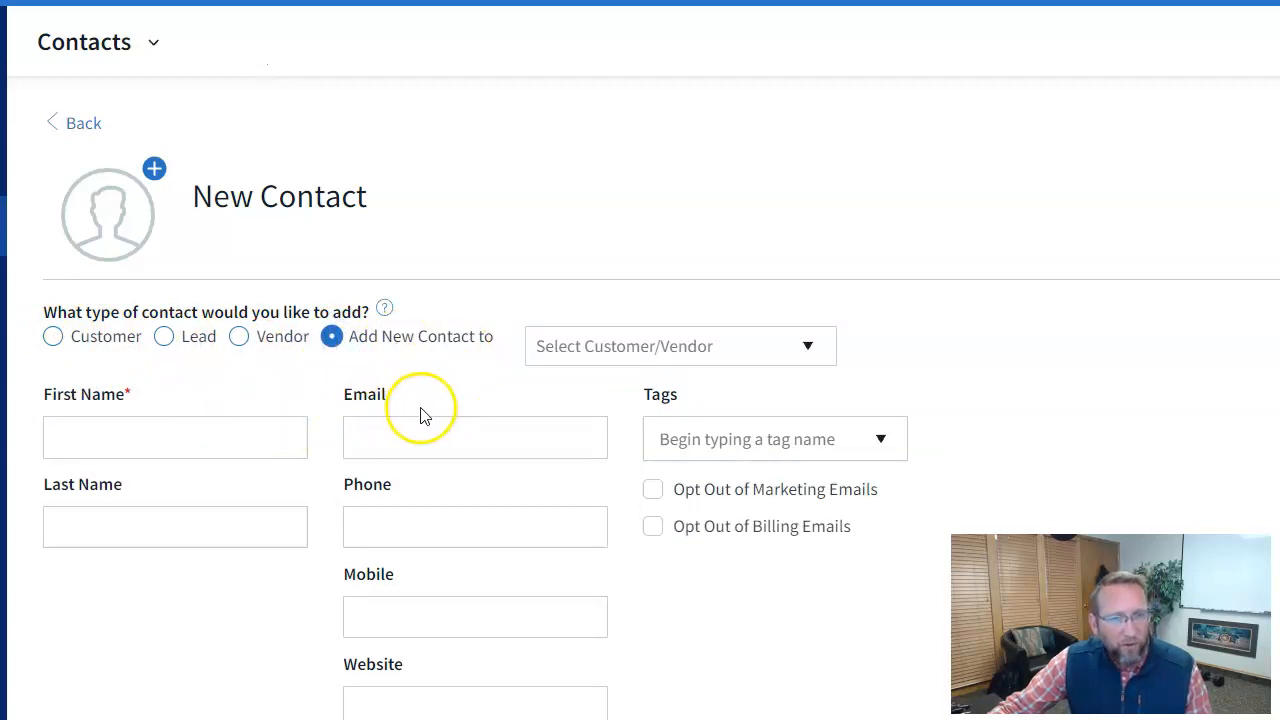
click(55, 339)
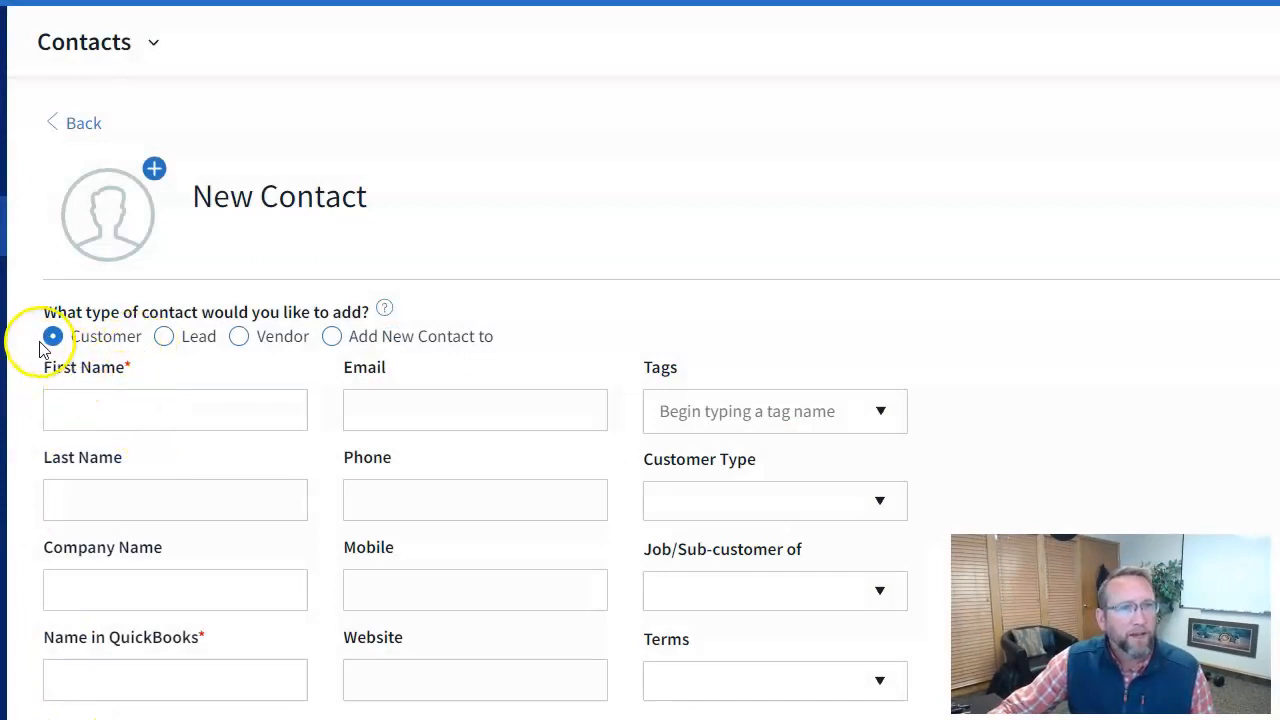
Enter First and Last as placeholder names and fill in the contact's e-mail and phone number
click(89, 399)
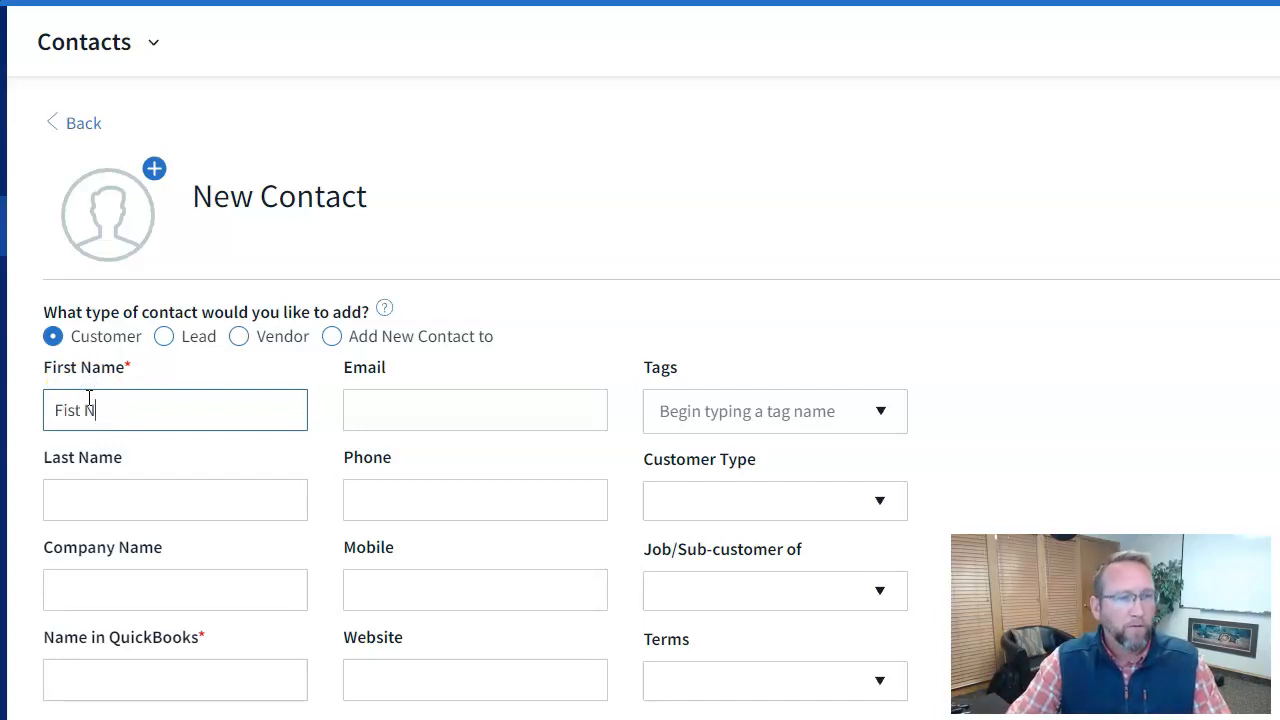
key(Tab)
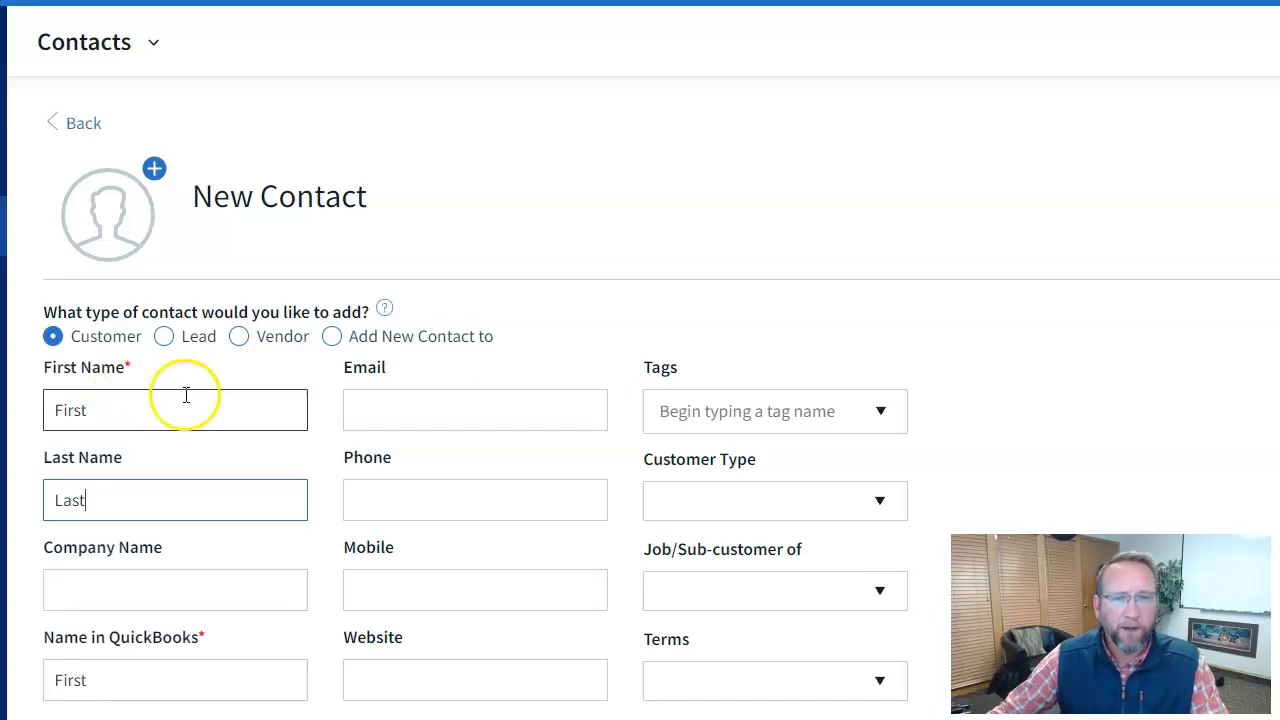
click(515, 422)
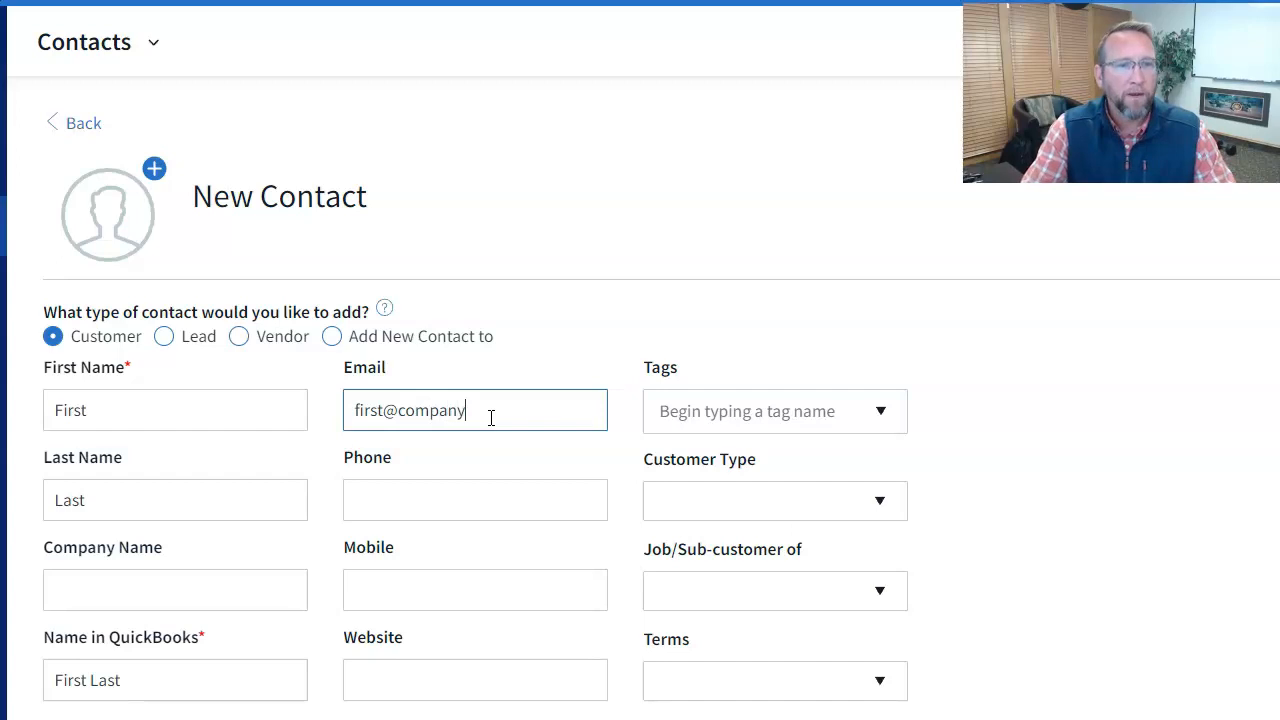
click(491, 419)
click(483, 494)
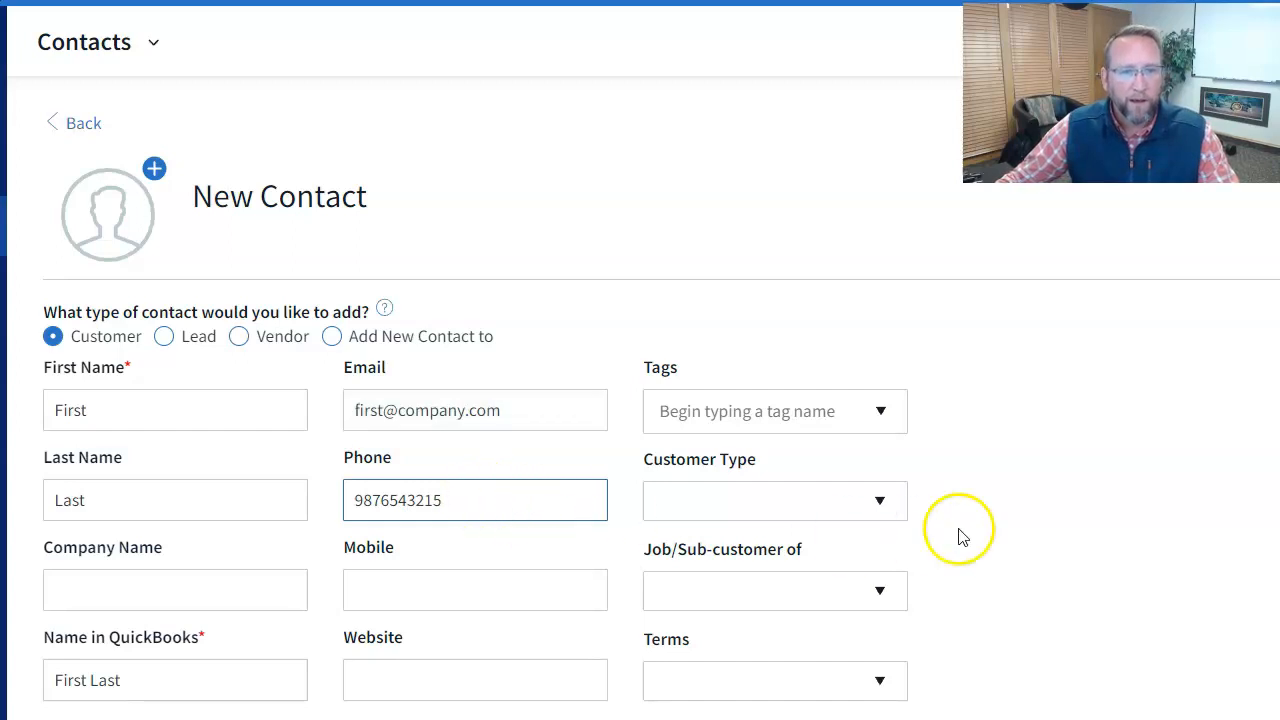
Set the new contact's company name to Jimmy Johns
click(881, 503)
click(1071, 478)
click(155, 590)
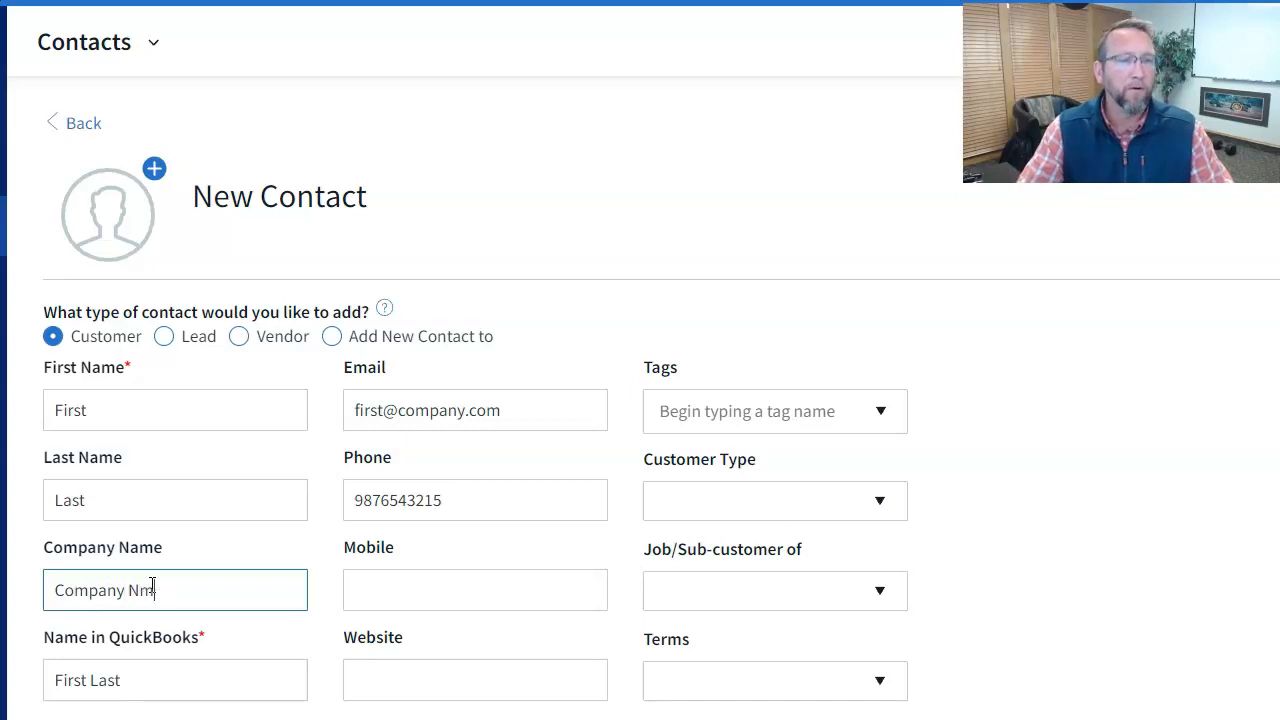
drag(163, 588, 25, 610)
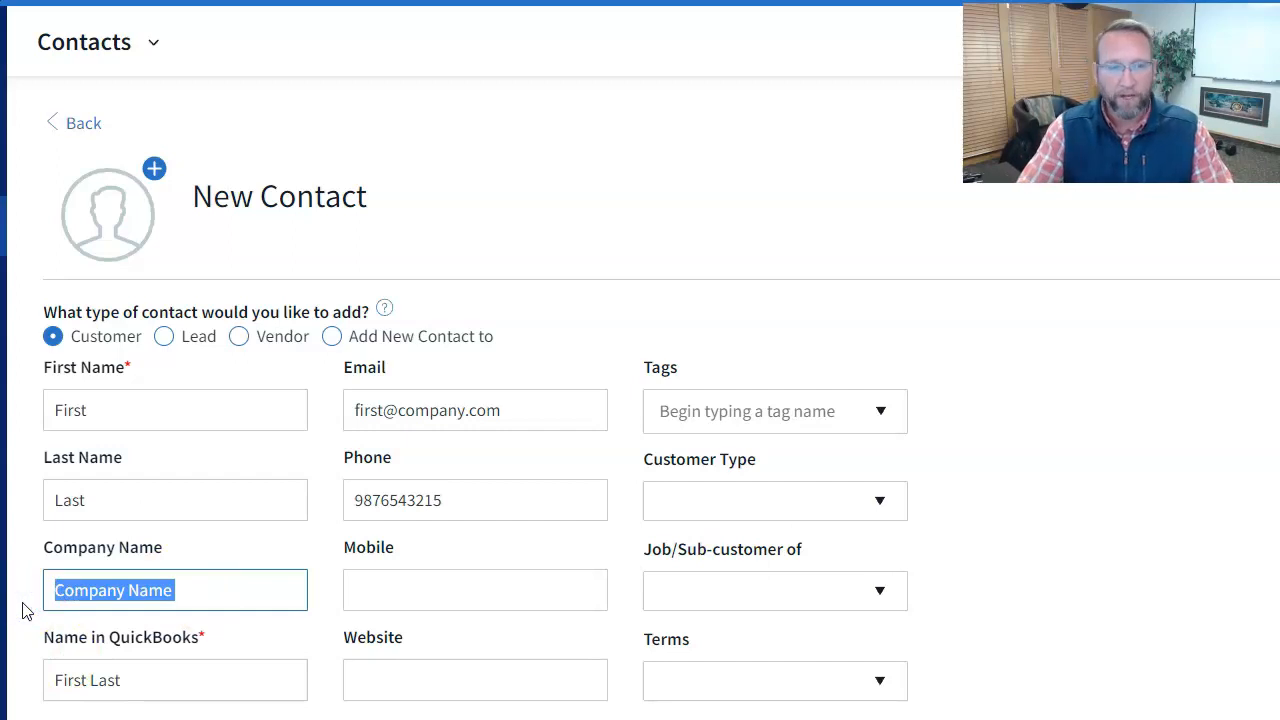
text(Jimmy Johns)
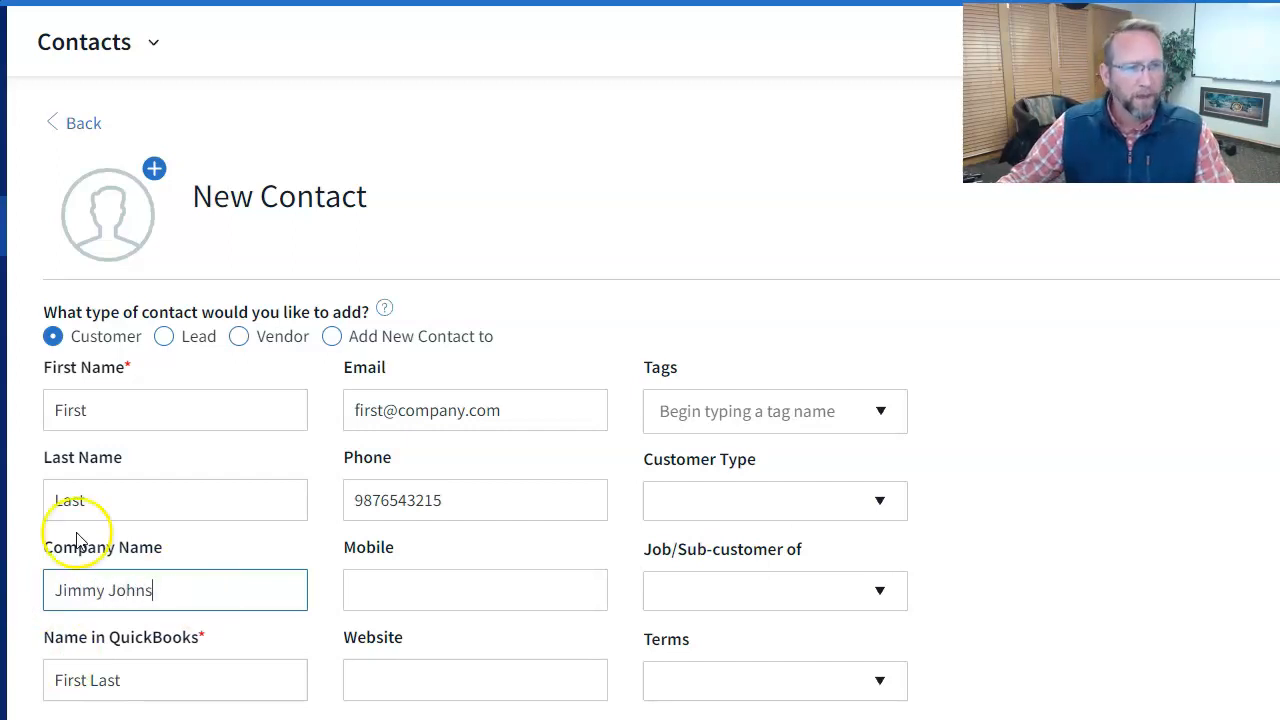
Replace the placeholder names with the contact's first and last name and fill in the mobile number
click(108, 410)
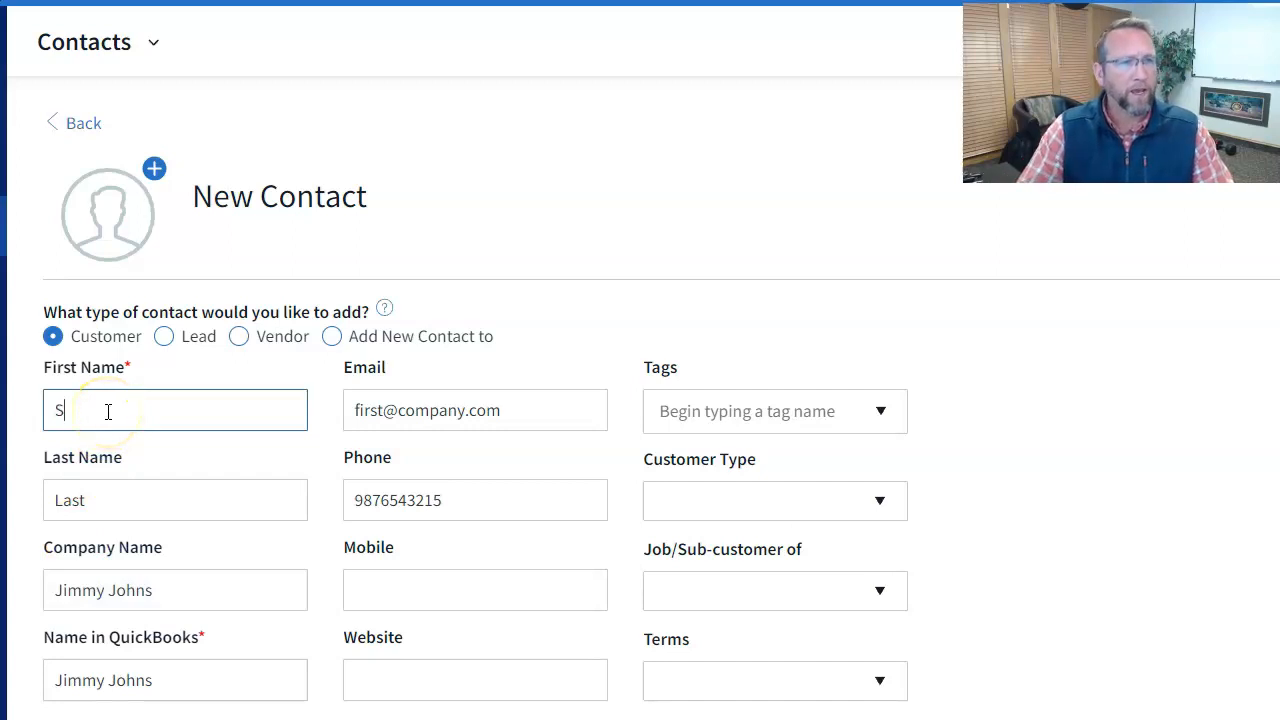
key(Tab)
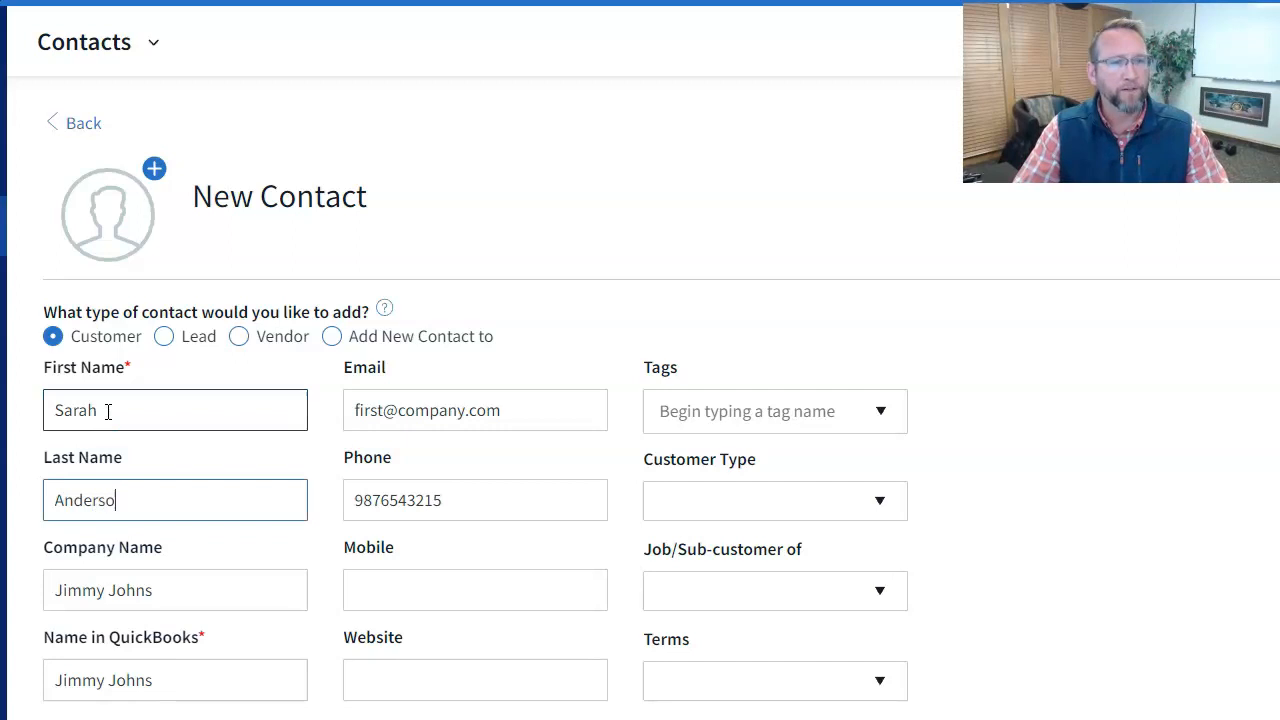
click(392, 593)
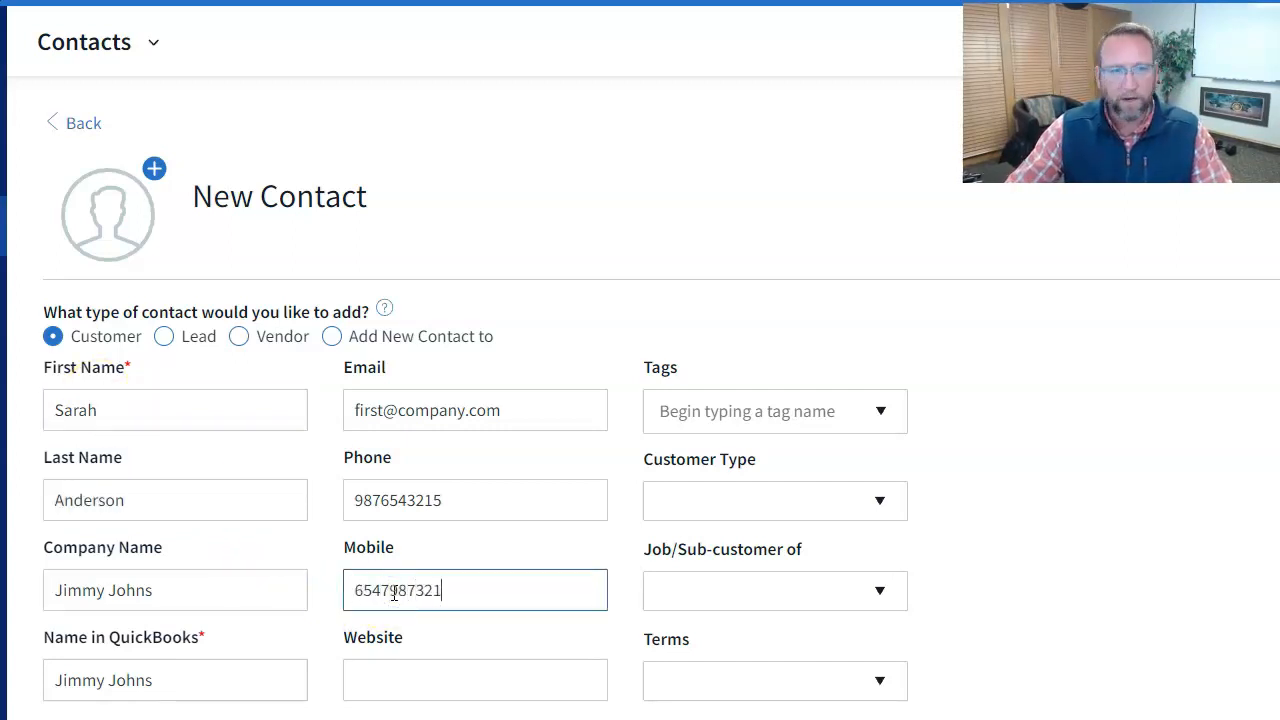
key(Tab)
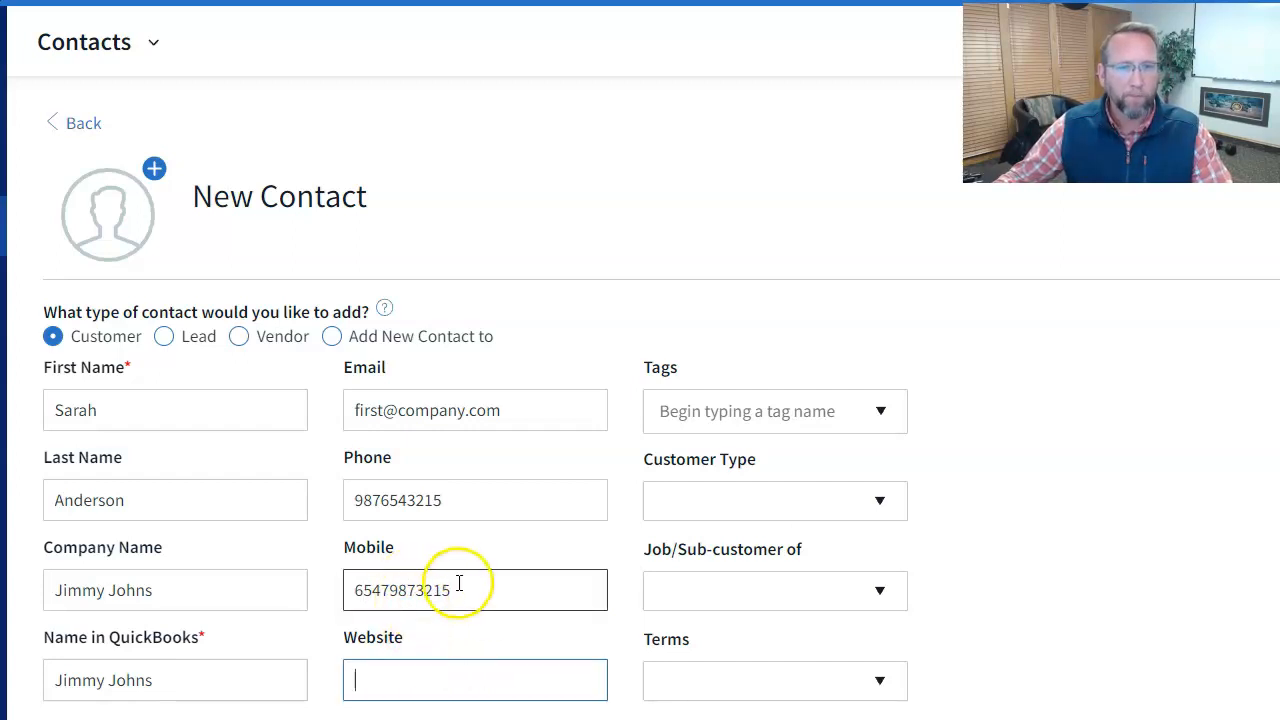
scroll(1000, 540, down, 1)
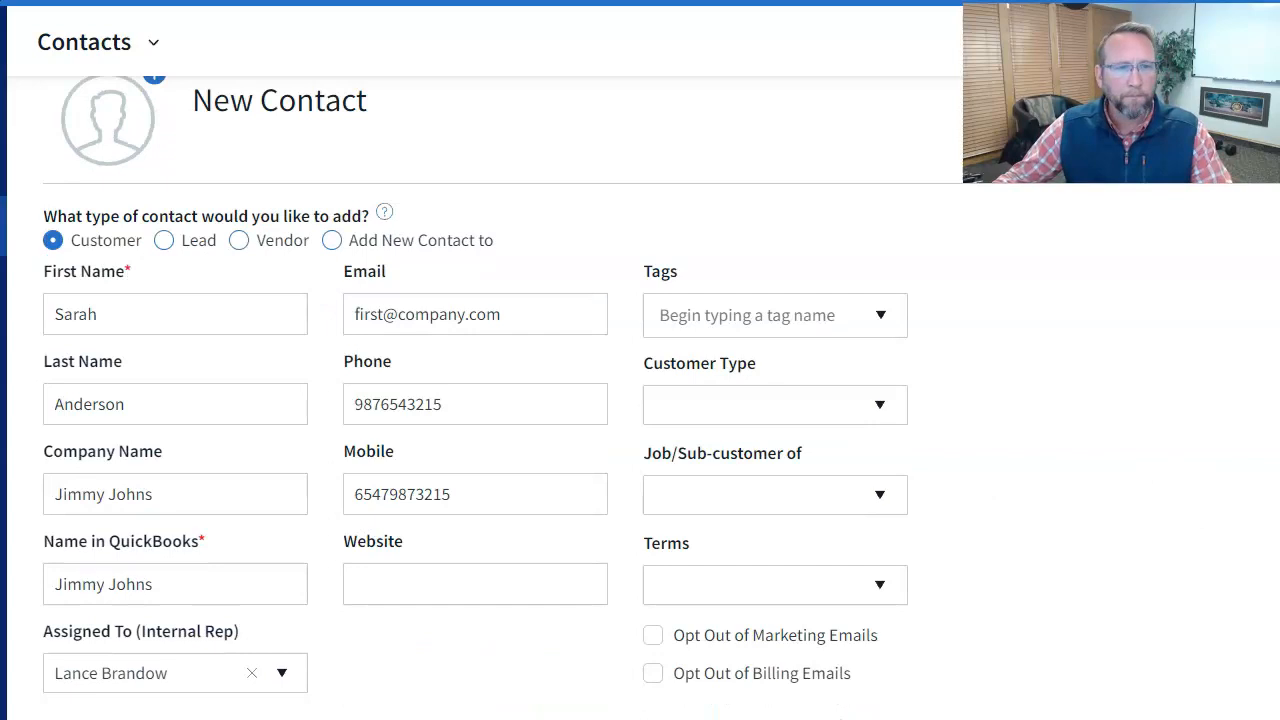
click(877, 585)
click(487, 578)
click(429, 656)
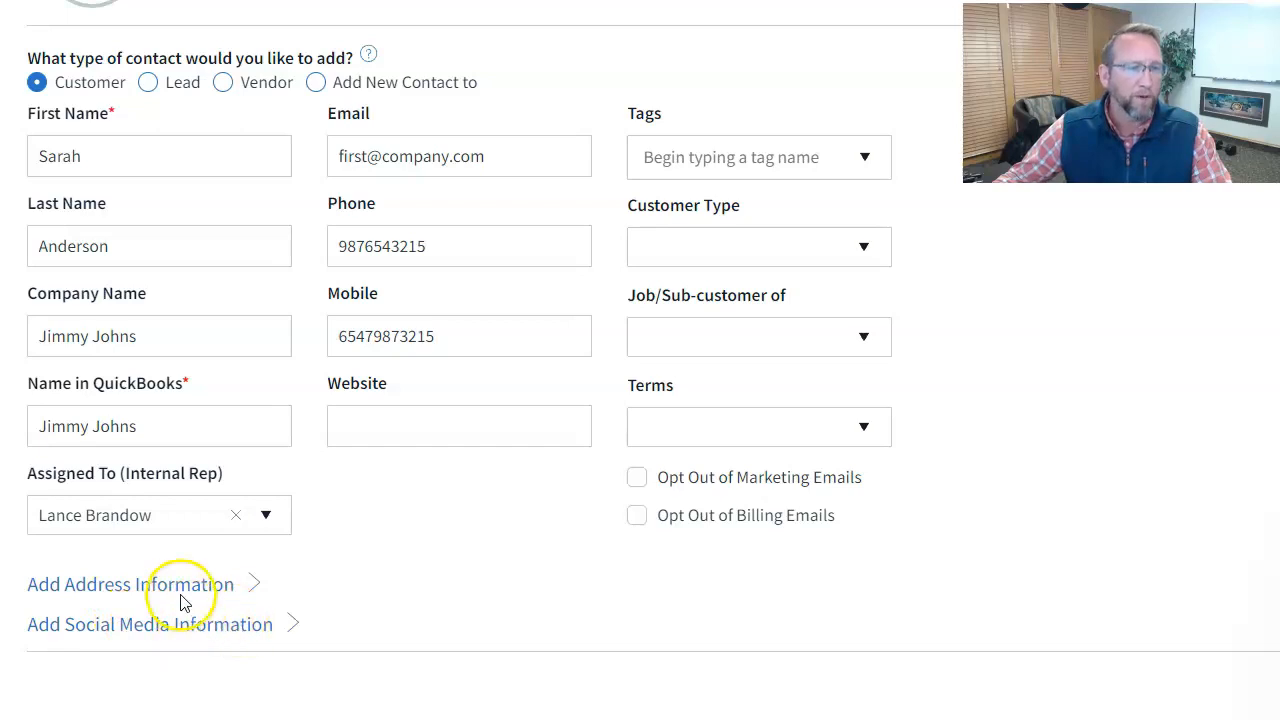
Examine the billing and shipping fields in the new contact's expandable address section
click(118, 588)
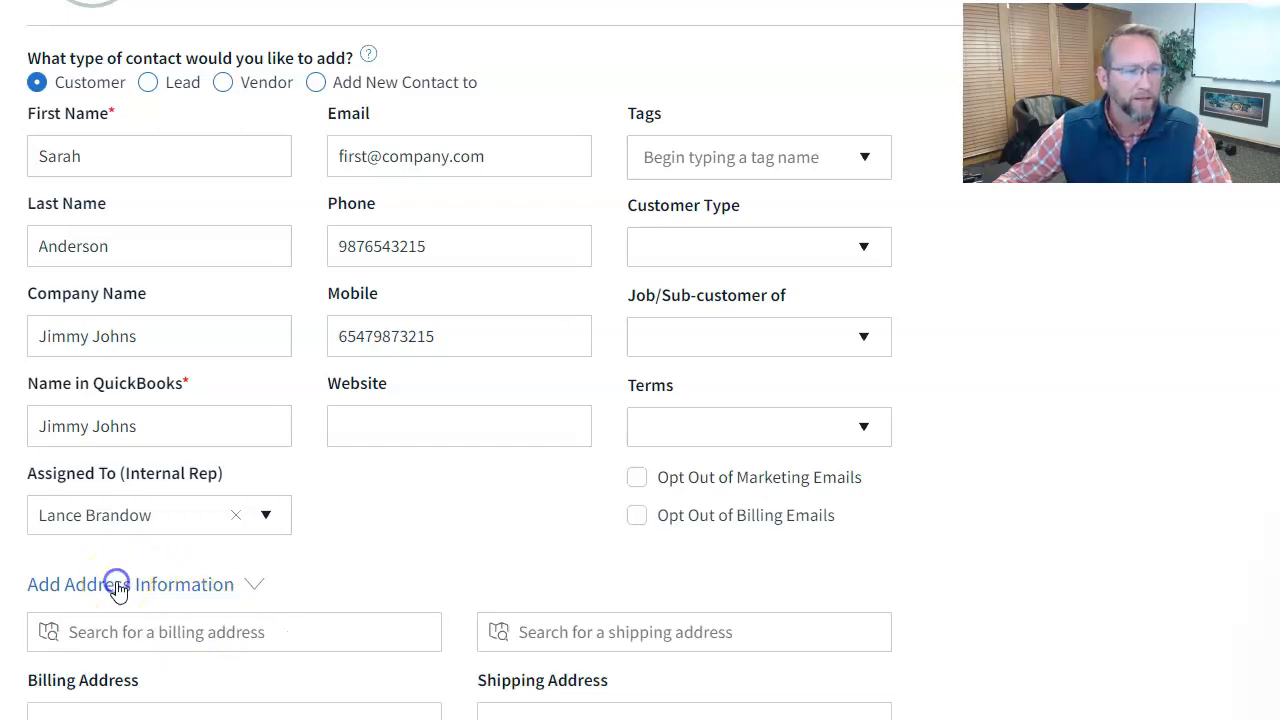
scroll(480, 360, down, 5)
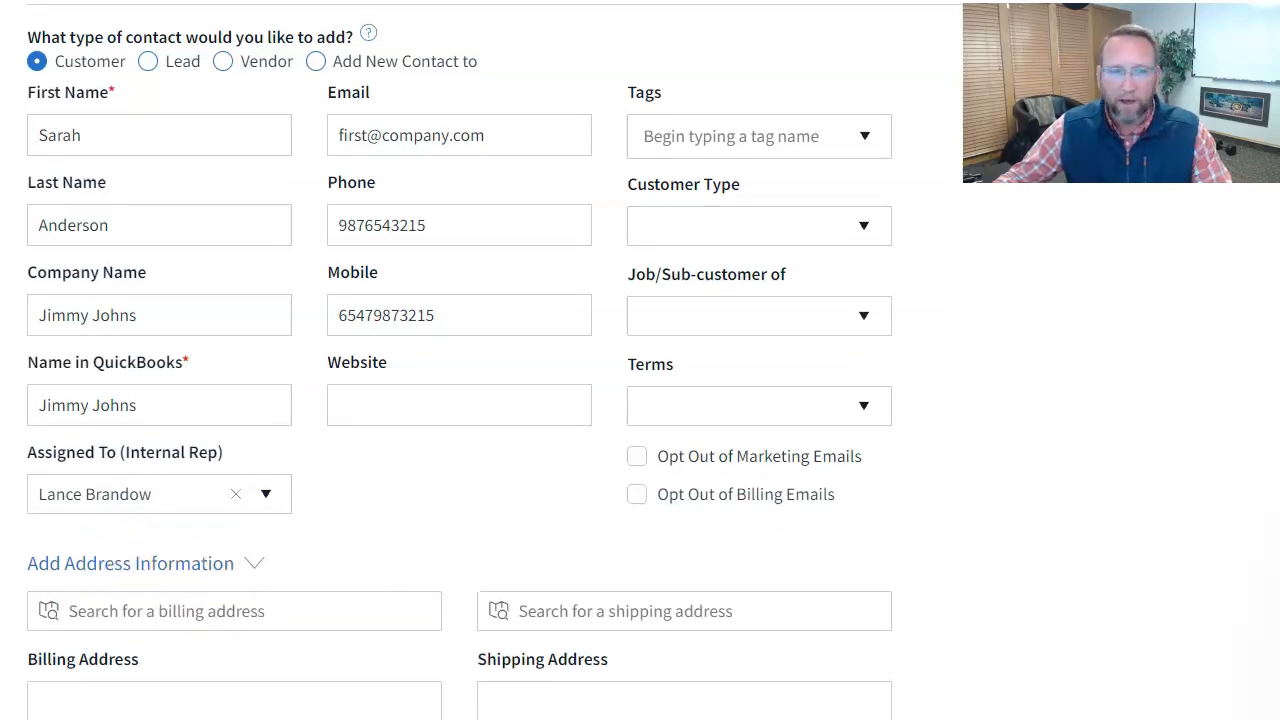
scroll(480, 360, down, 1)
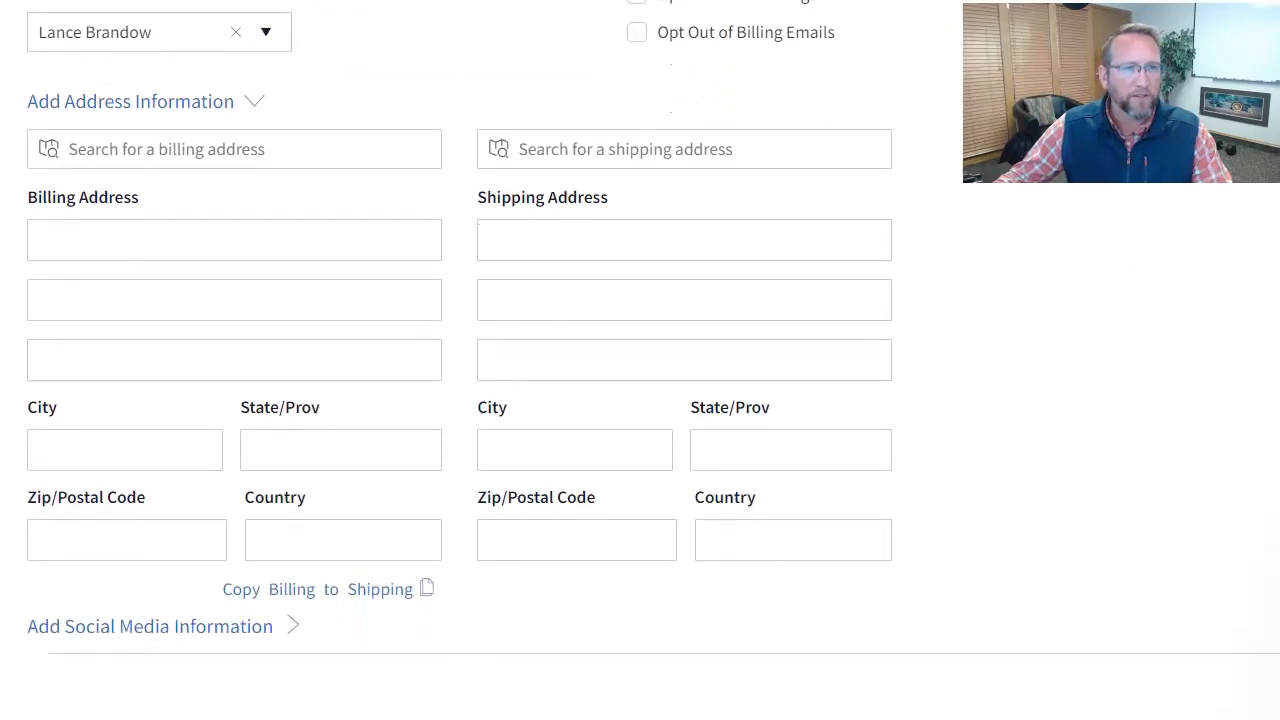
click(256, 102)
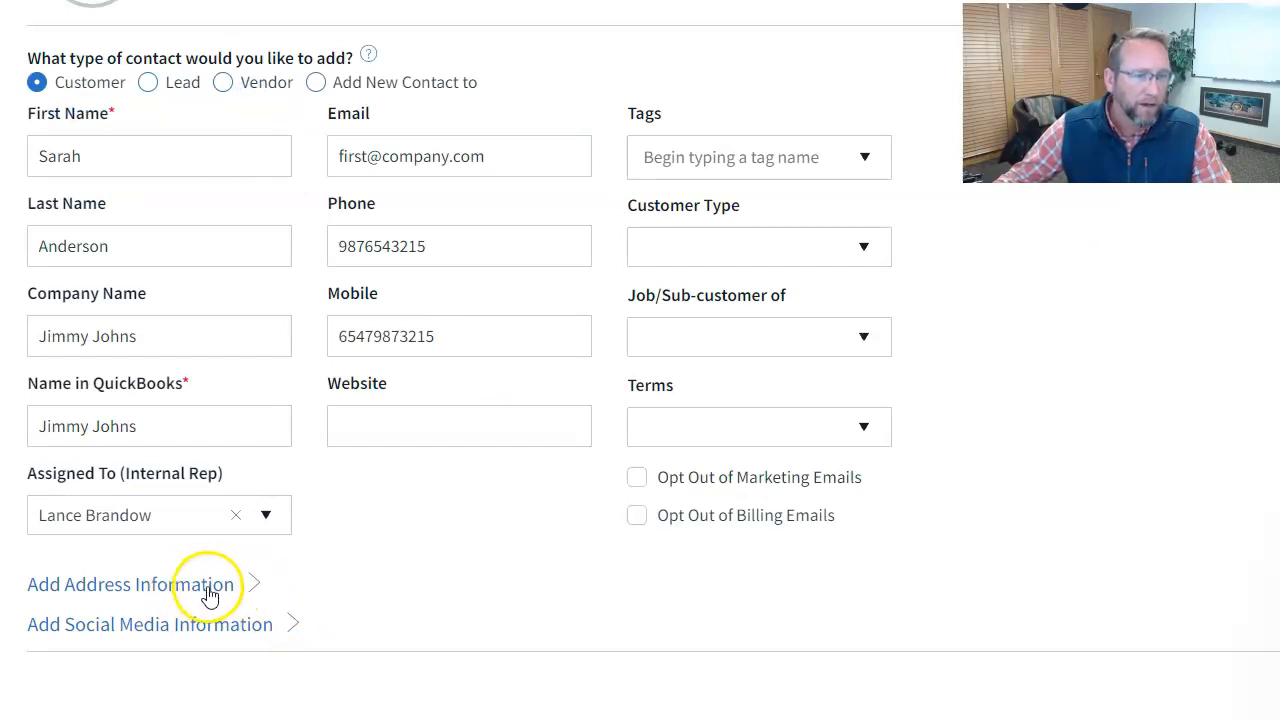
click(256, 585)
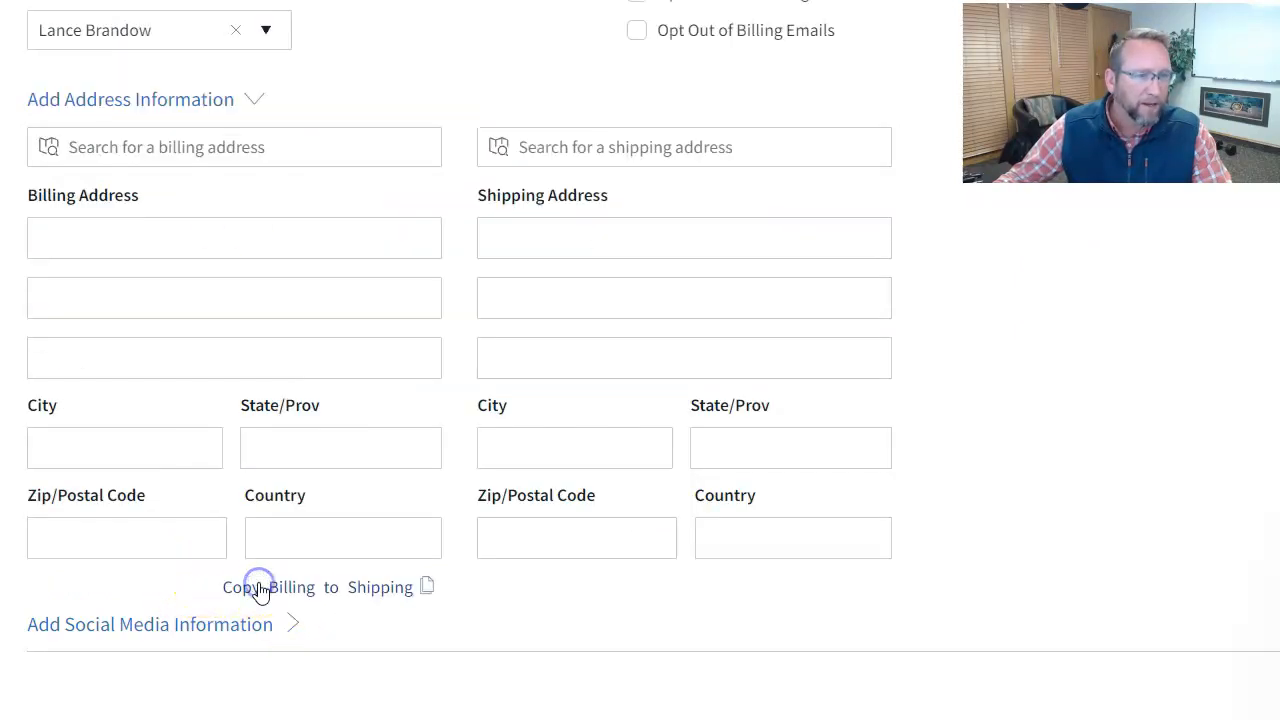
click(252, 100)
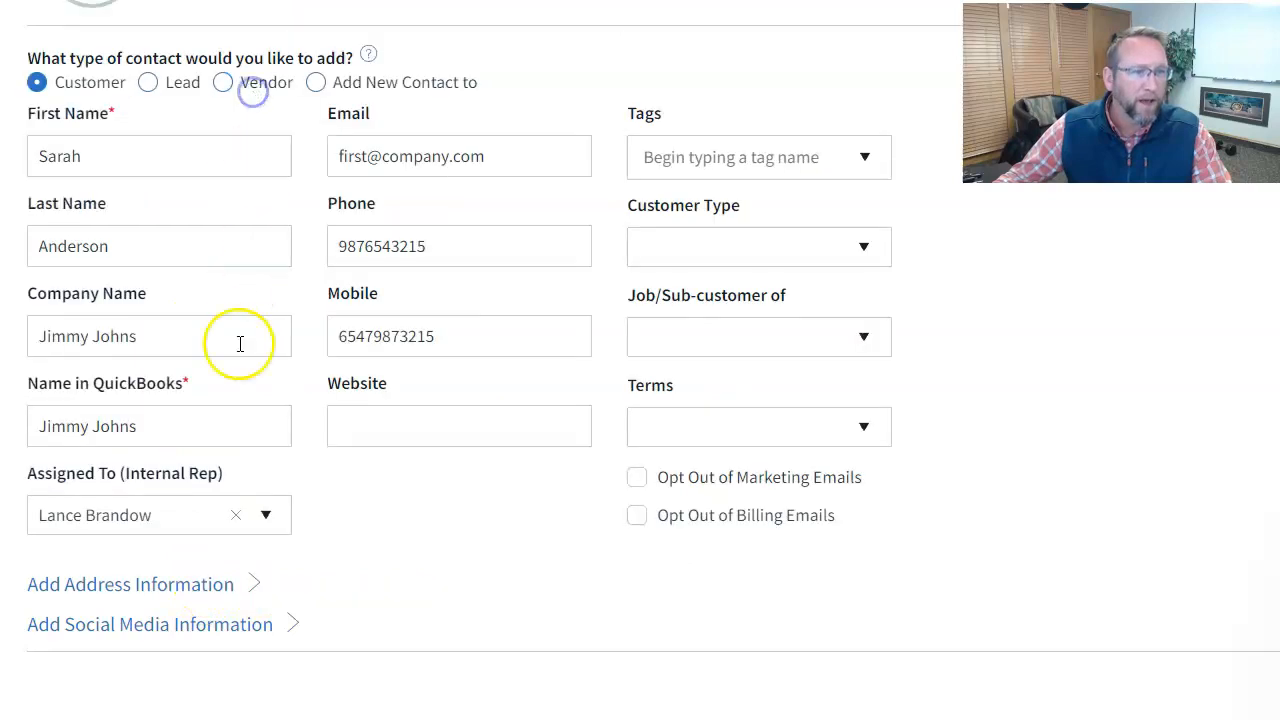
click(247, 587)
click(252, 100)
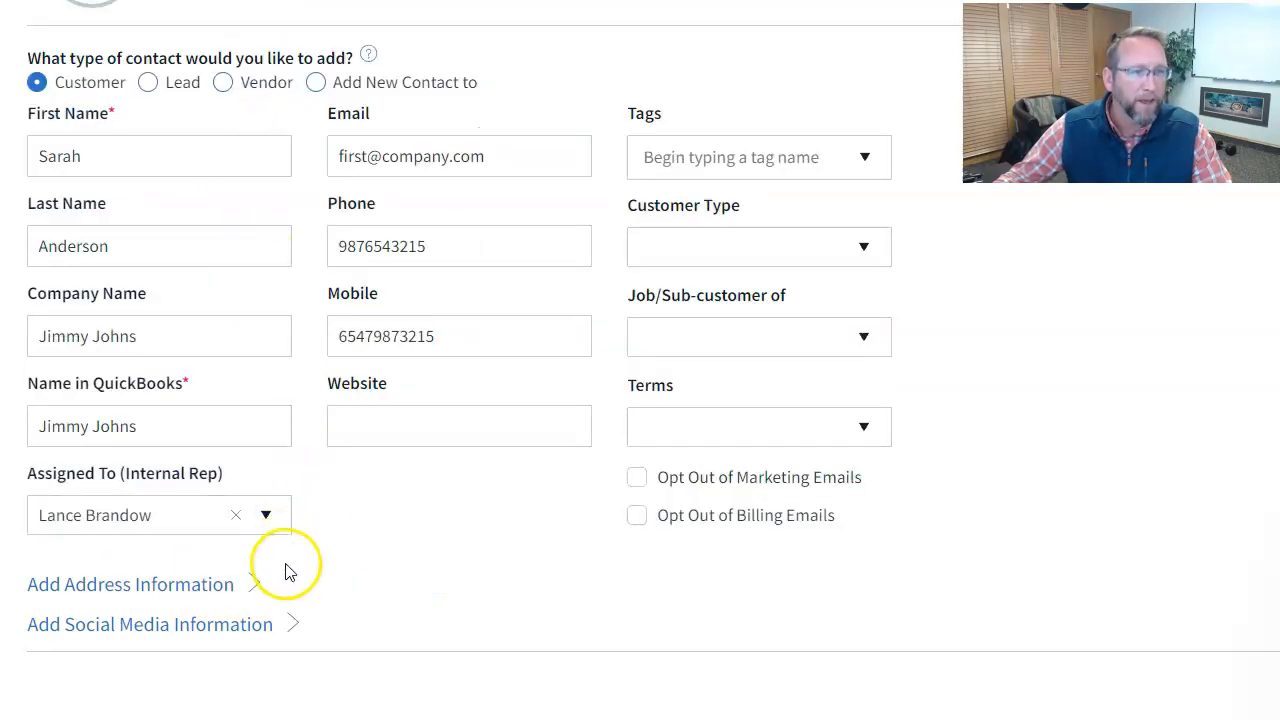
Expand the address section and fill in the street, city and state of the billing address
click(257, 585)
click(131, 238)
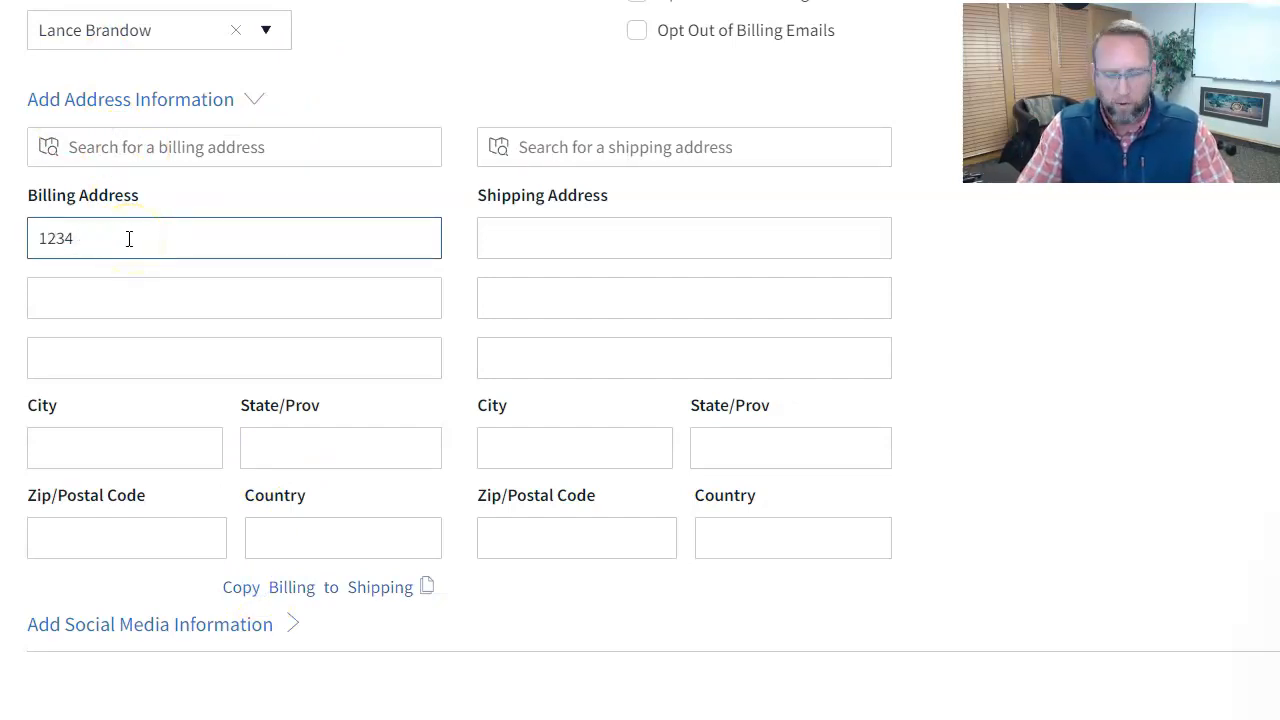
click(108, 448)
text(American)
key(Tab)
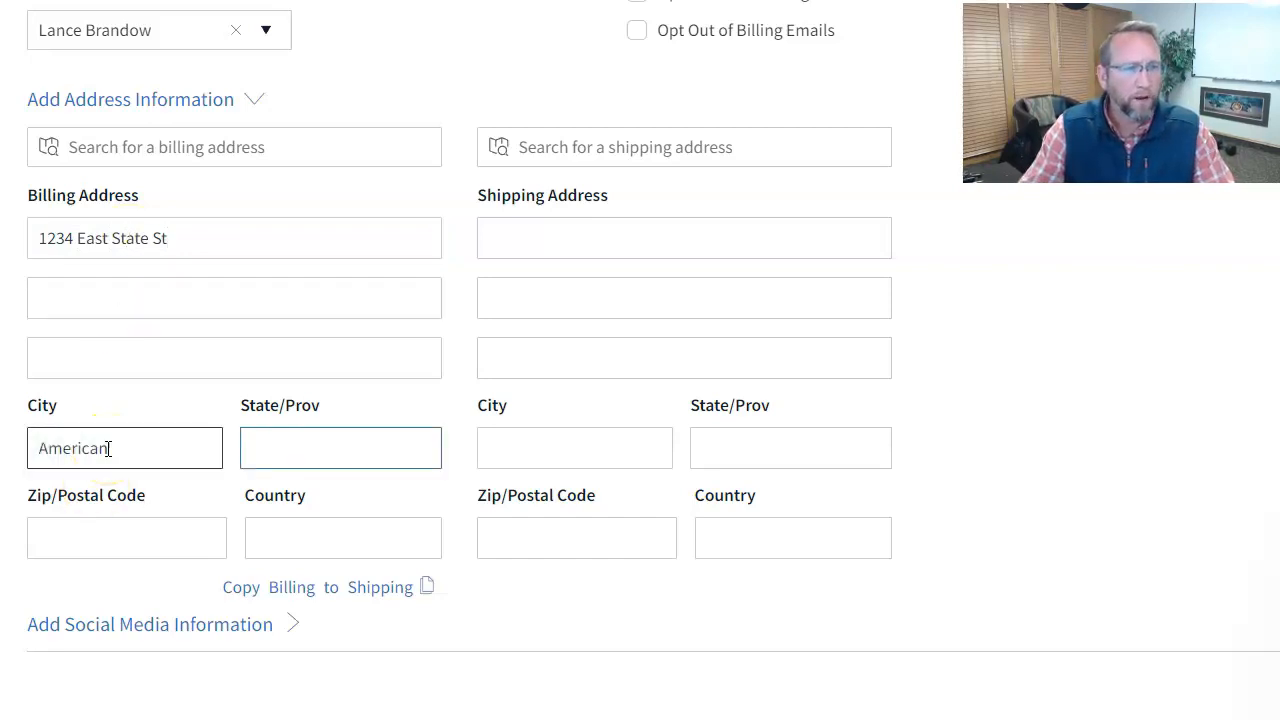
text(UT)
click(108, 448)
Fill in the billing postal code, set the country to USA and copy the billing address to the shipping address
click(186, 537)
text(84003)
click(329, 532)
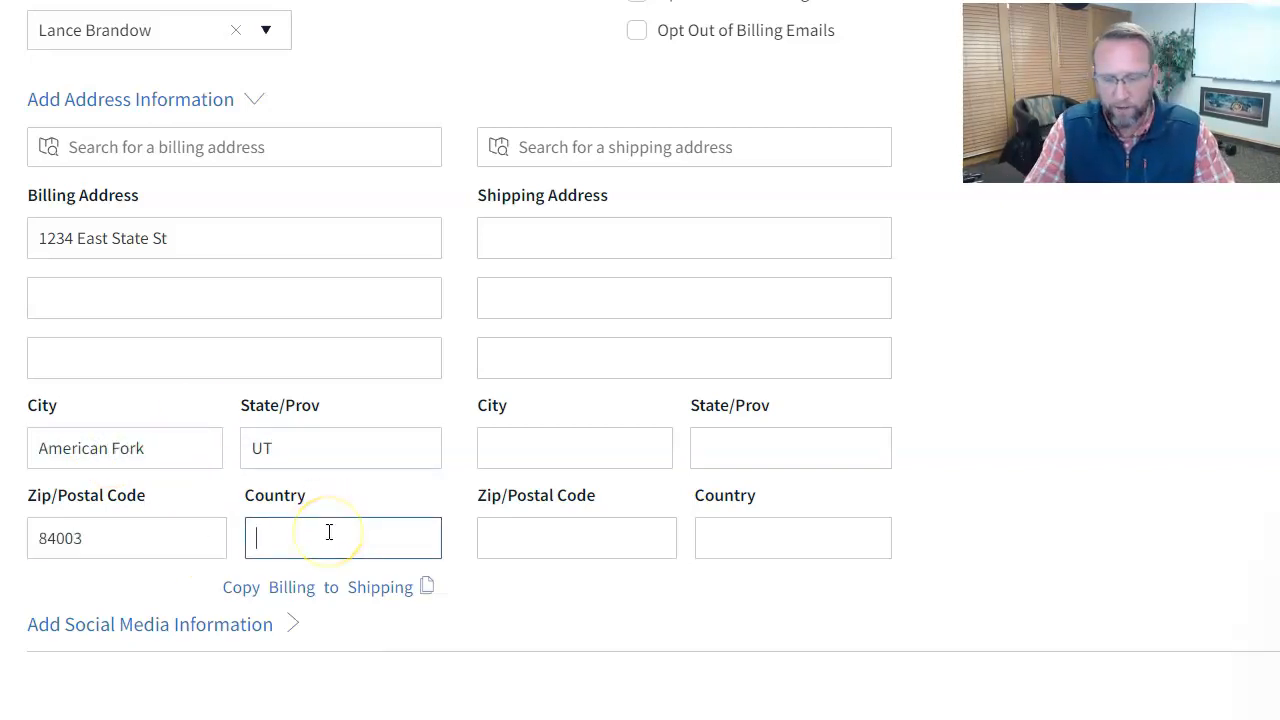
click(323, 449)
click(360, 536)
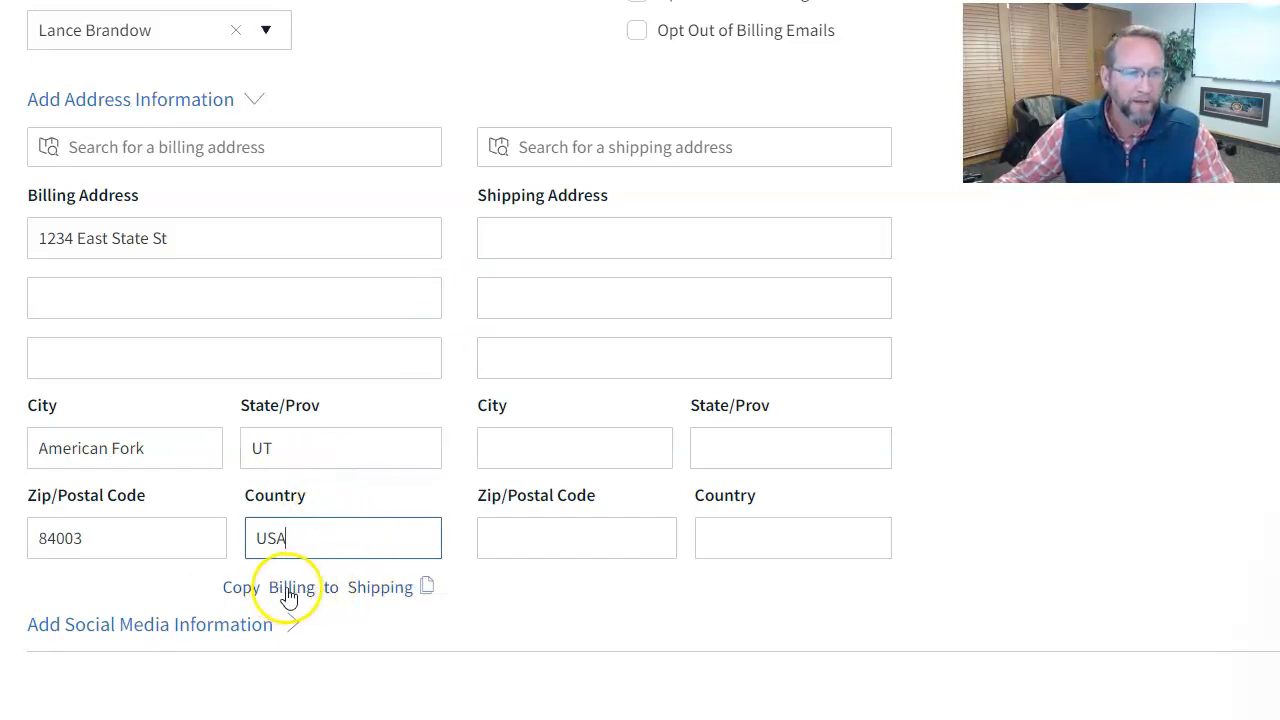
click(367, 590)
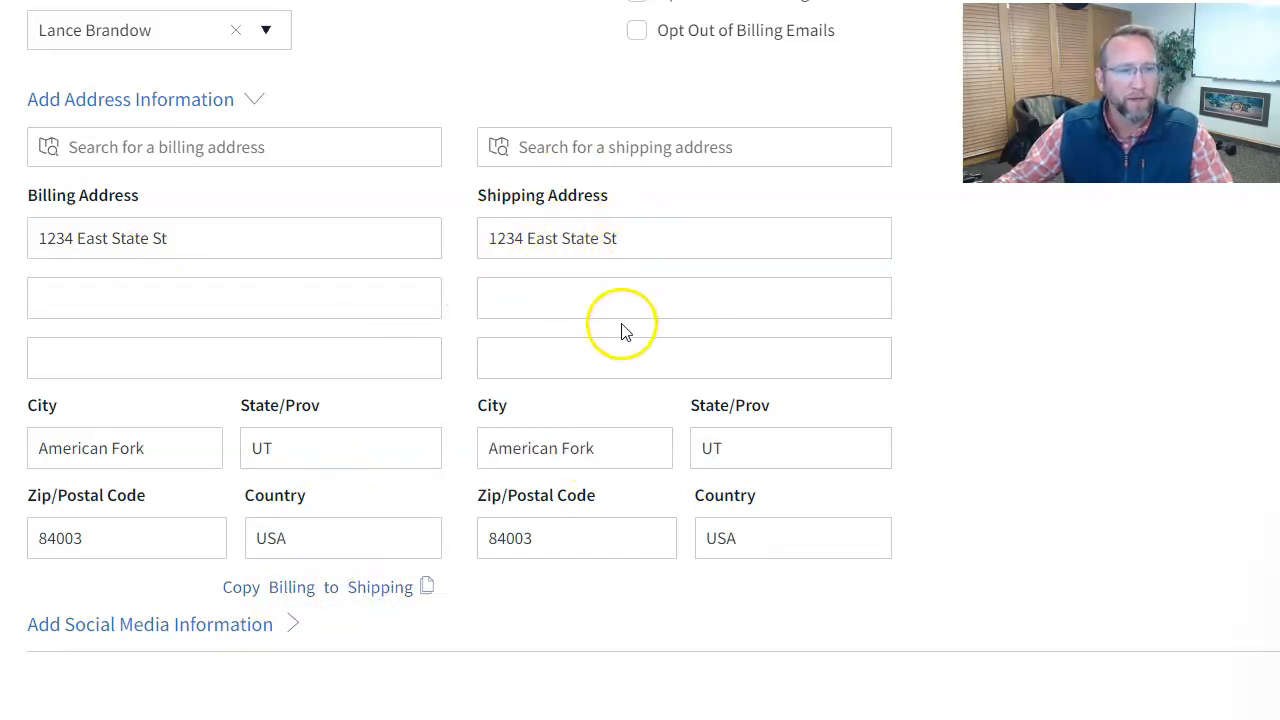
Expand the contact's social media section and place the cursor in the LinkedIn field
click(195, 625)
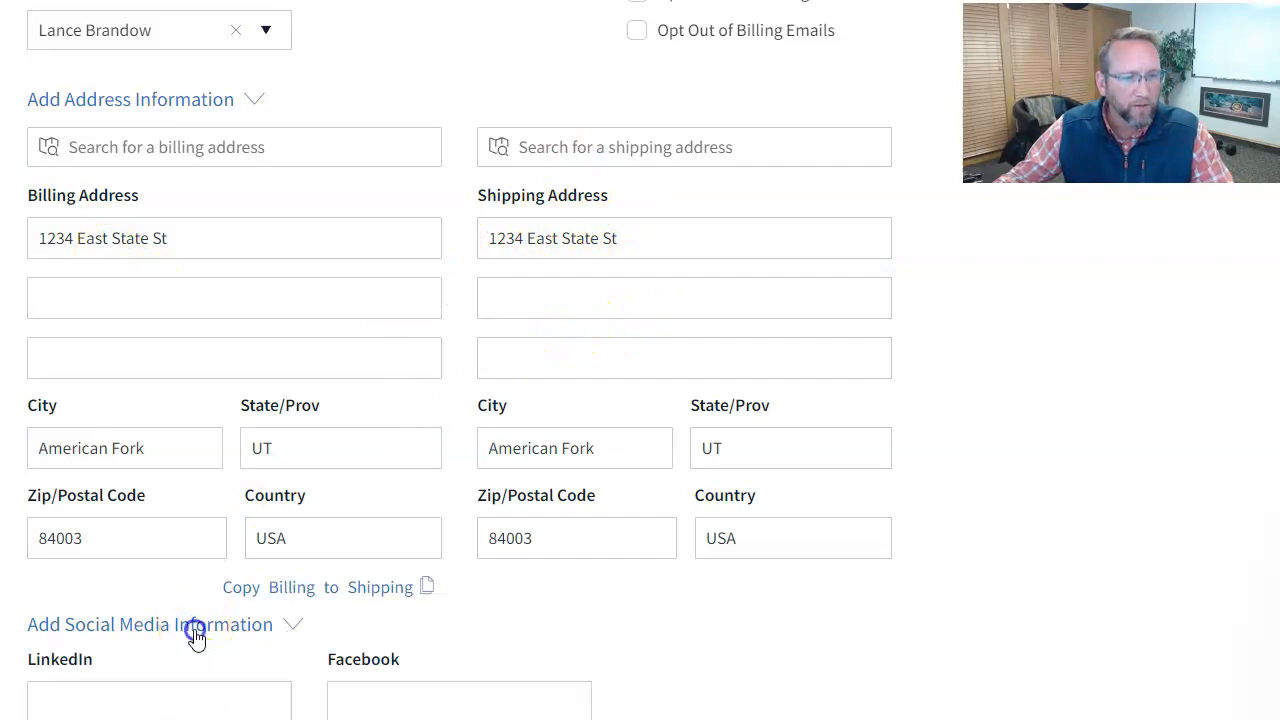
scroll(299, 427, down, 1)
scroll(299, 427, down, 2)
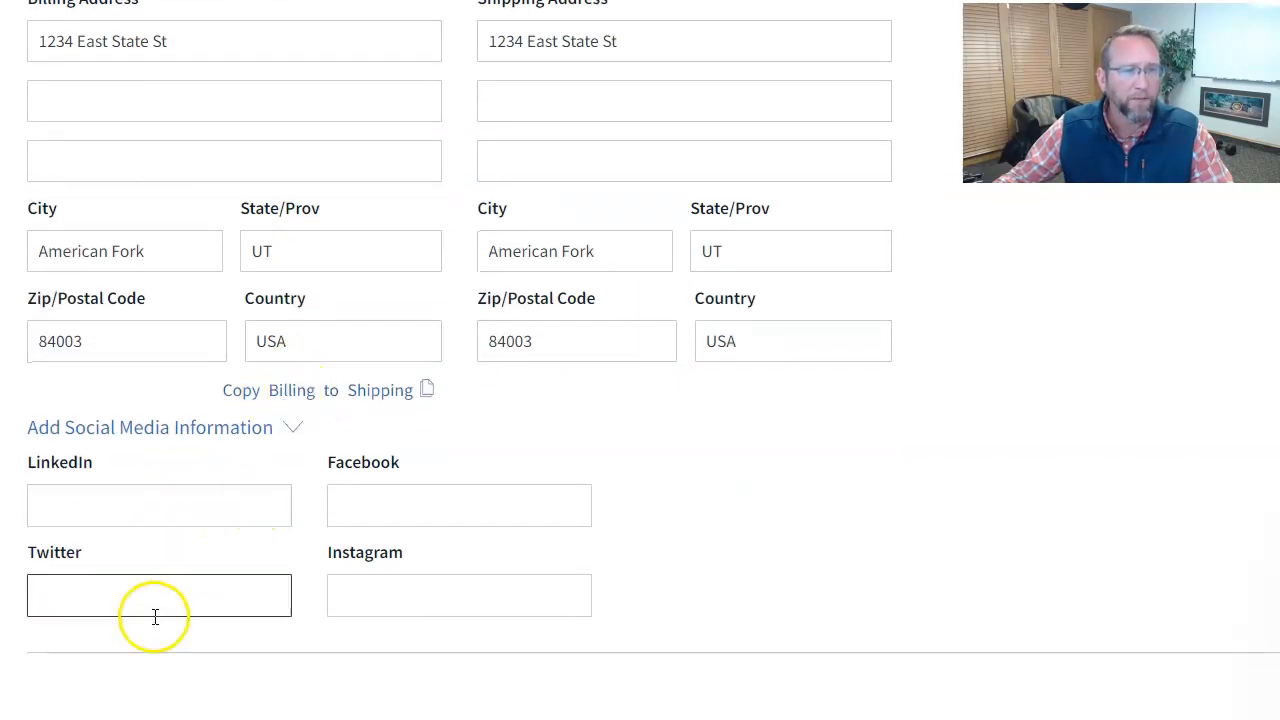
click(349, 601)
click(371, 515)
click(199, 507)
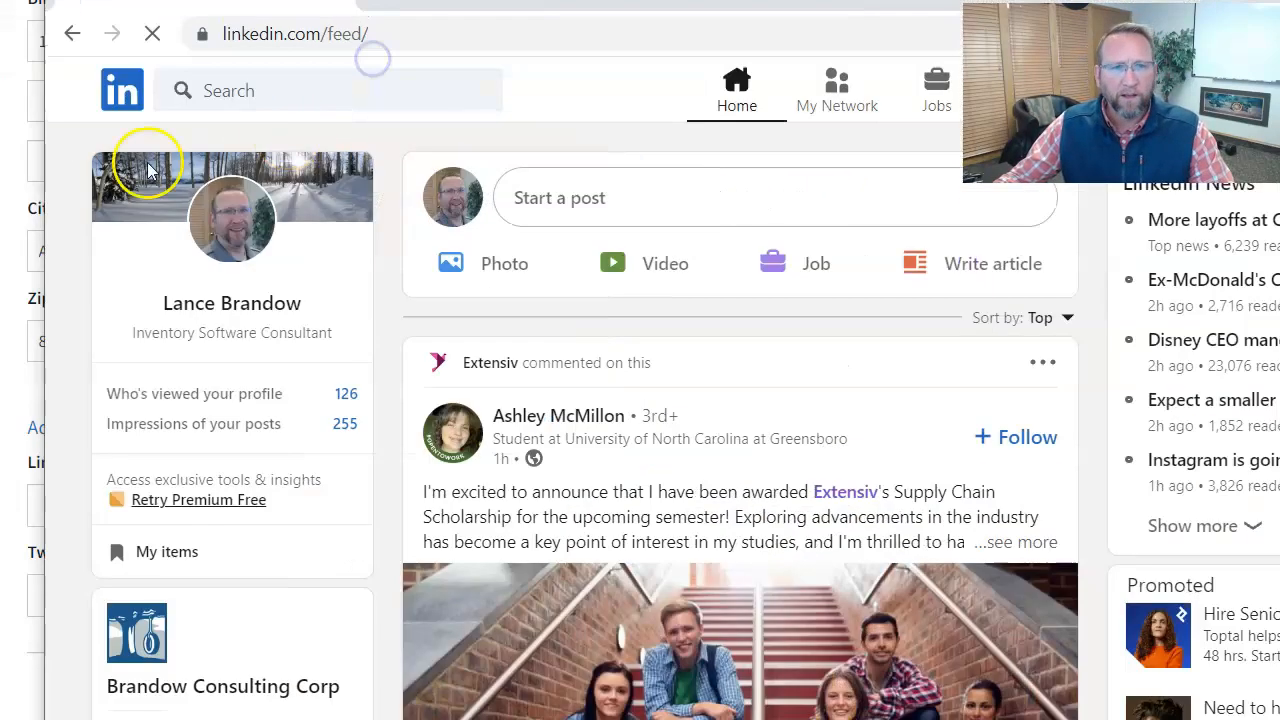
Search LinkedIn for the company Jimmy John's and look over the people and company results
click(277, 77)
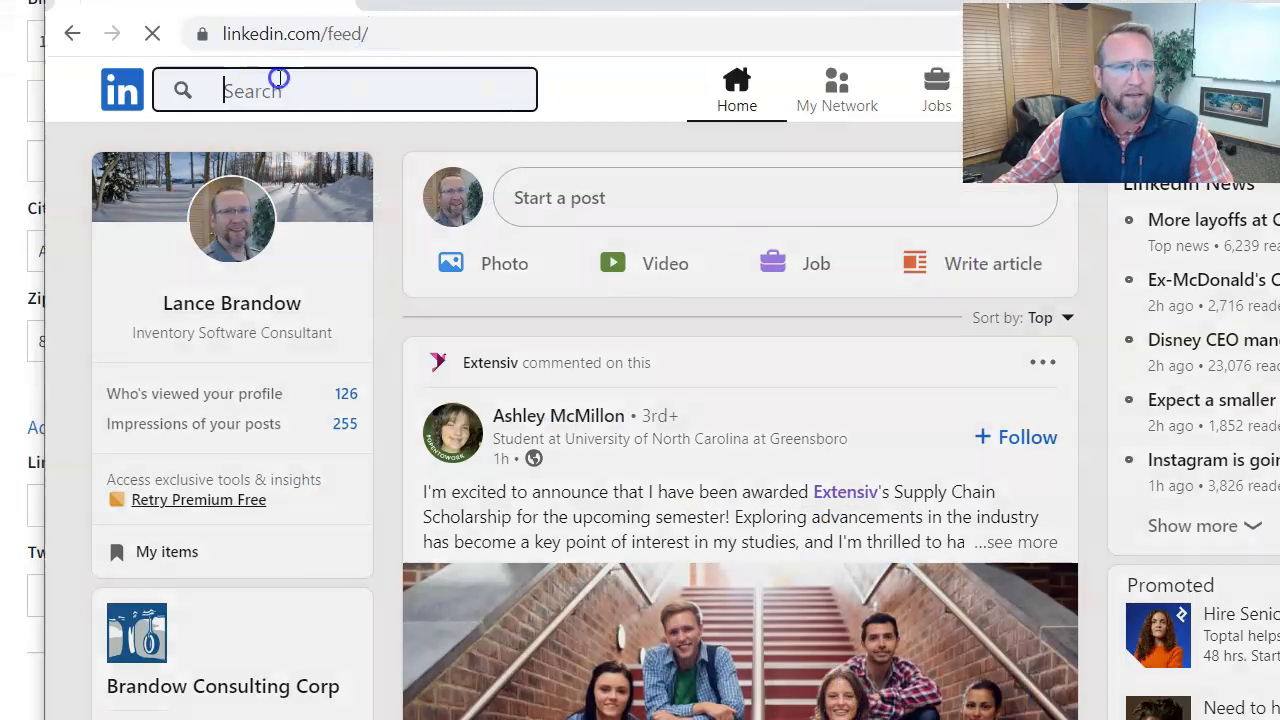
text(jimmy)
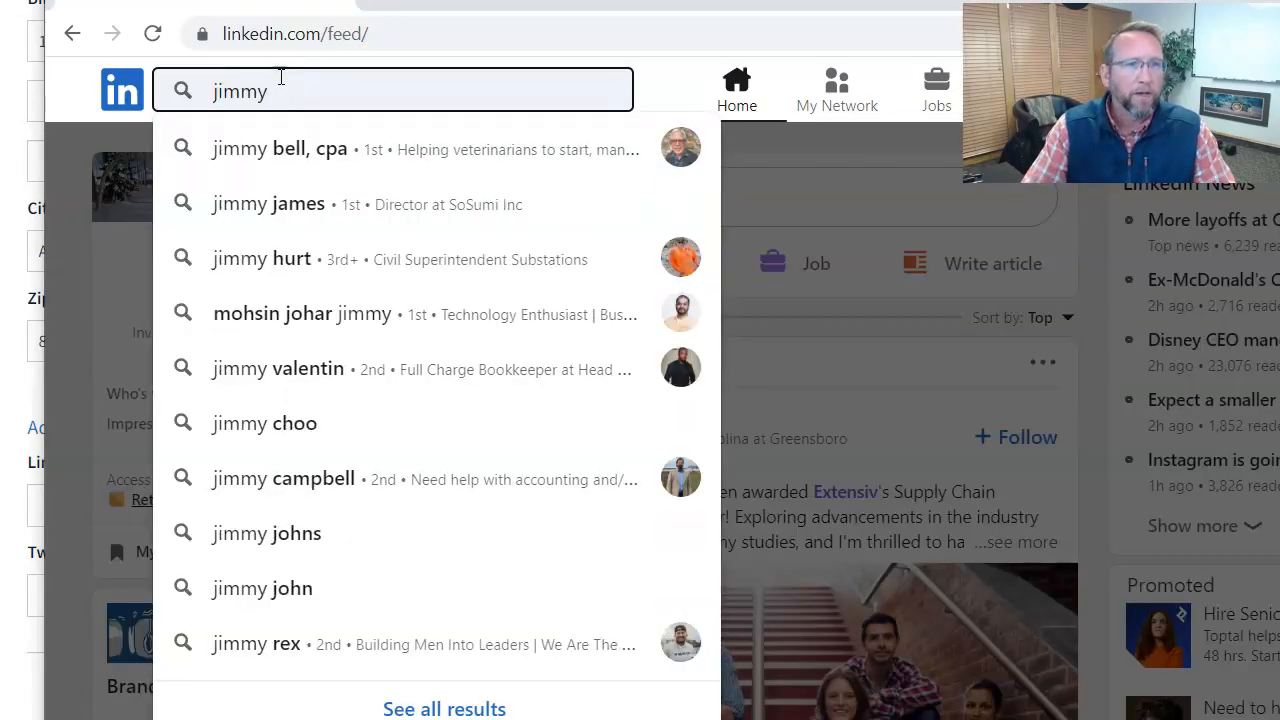
text( john)
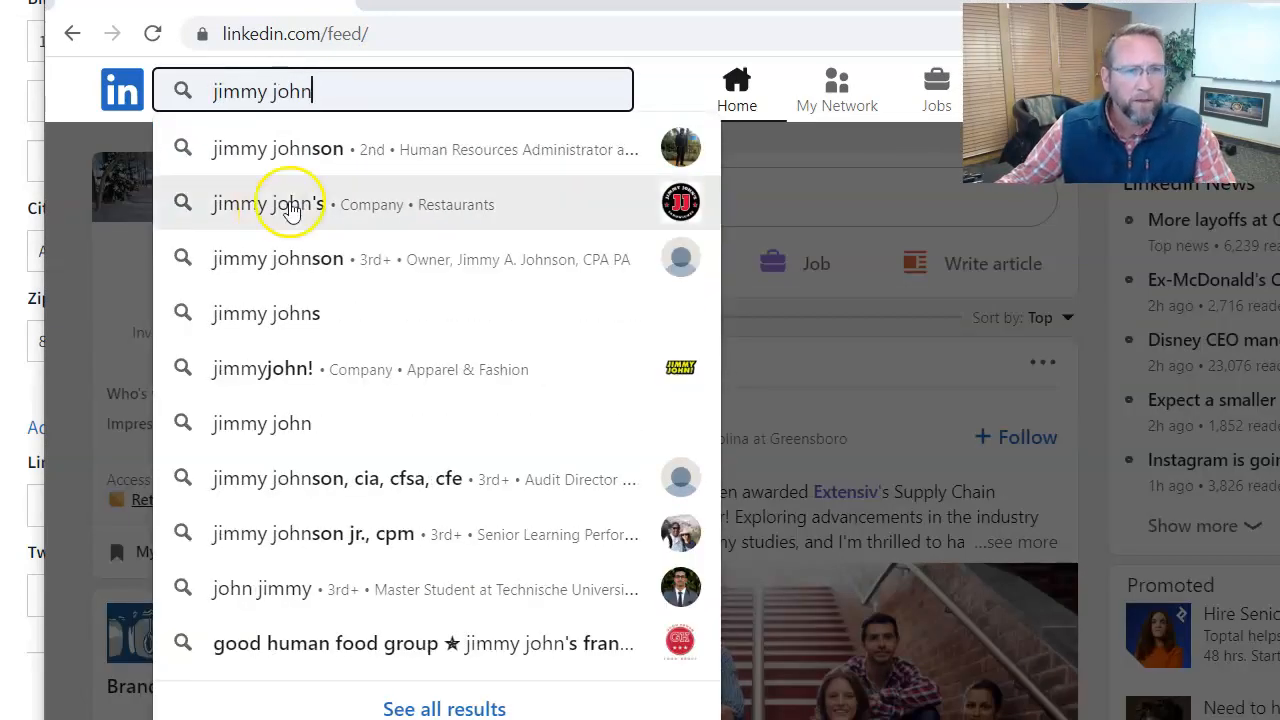
click(286, 203)
scroll(635, 360, down, 5)
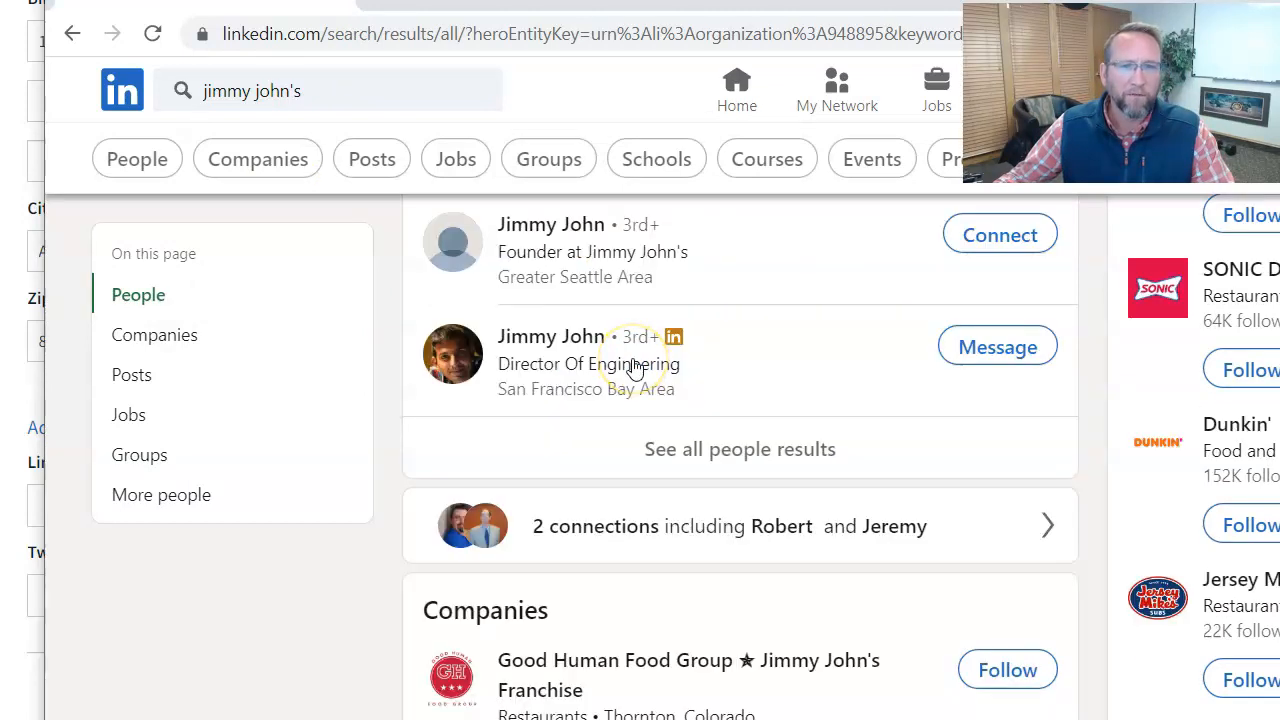
scroll(632, 367, up, 5)
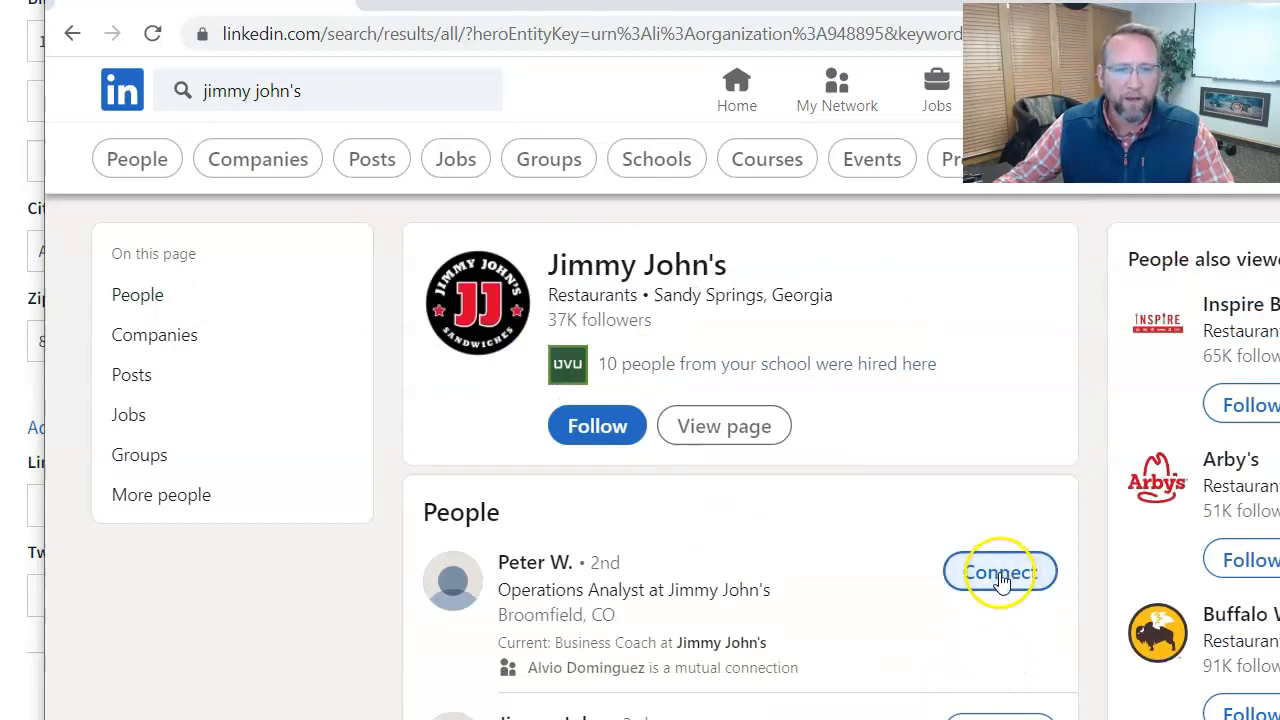
View the contact info of the operations analyst at Jimmy John's, then return to the Method CRM contact form
click(530, 562)
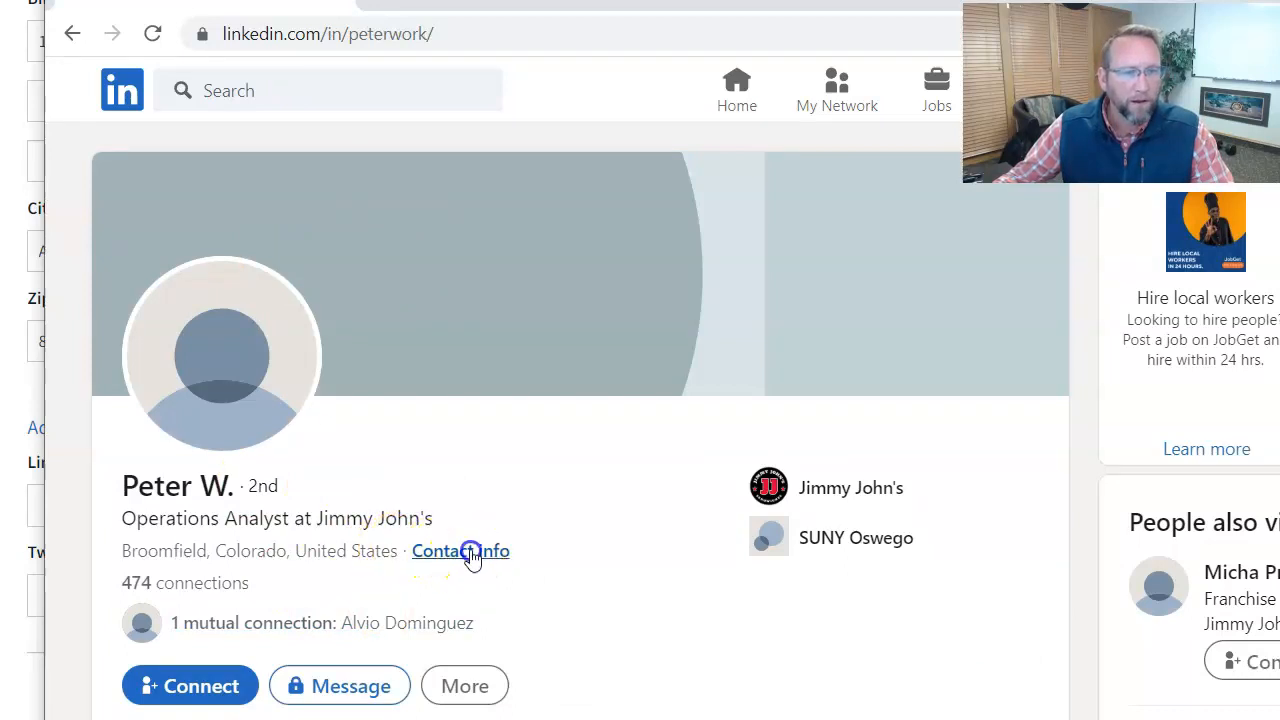
click(469, 553)
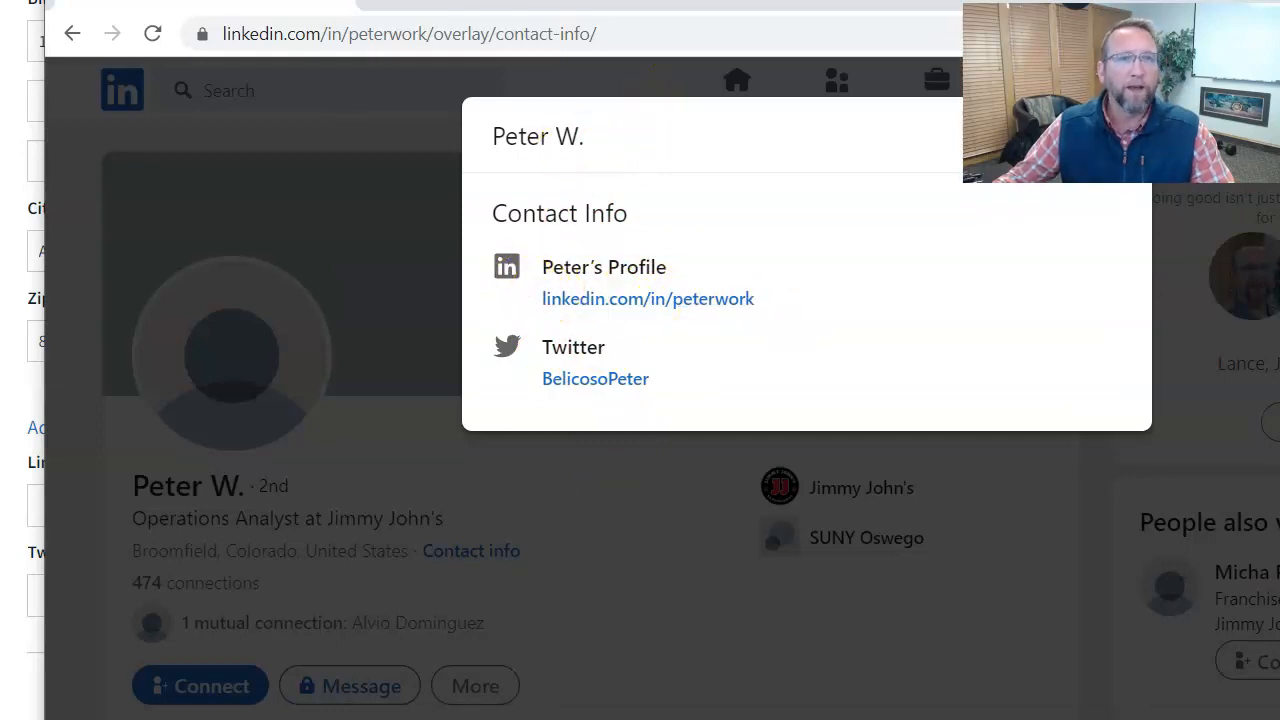
key(alt+Tab)
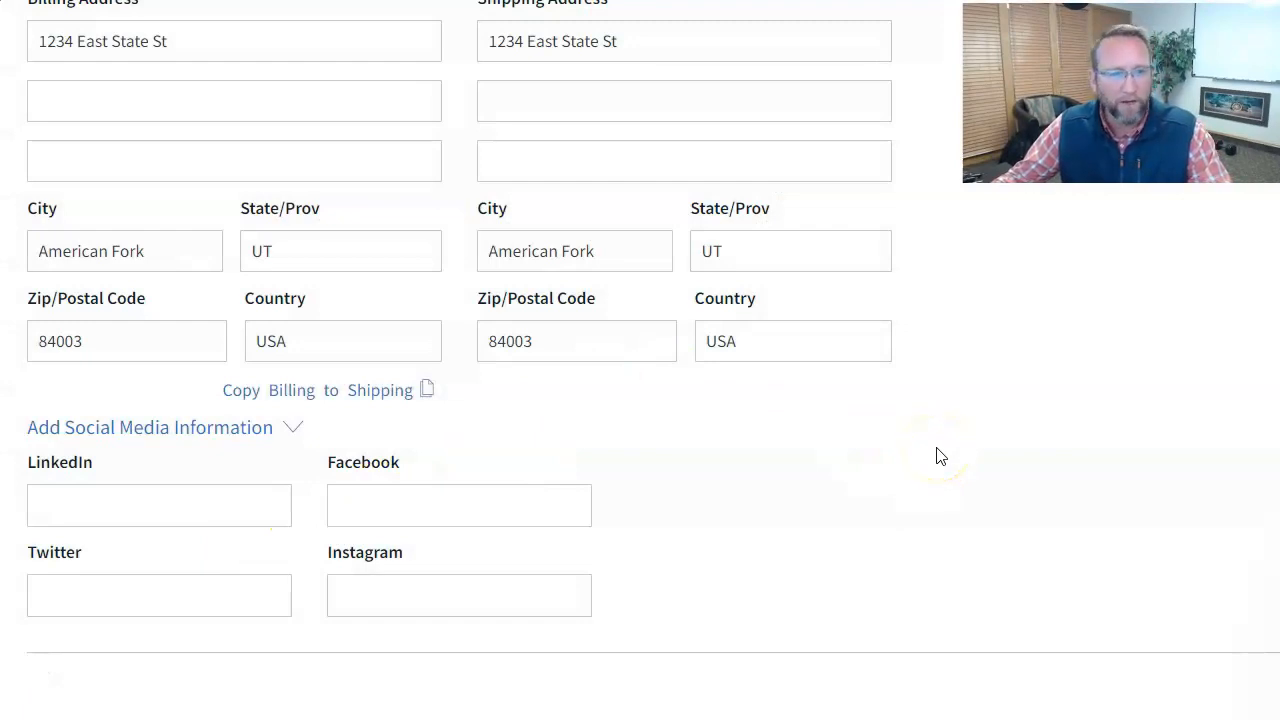
Collapse the social media section and try to save the new contact
click(296, 432)
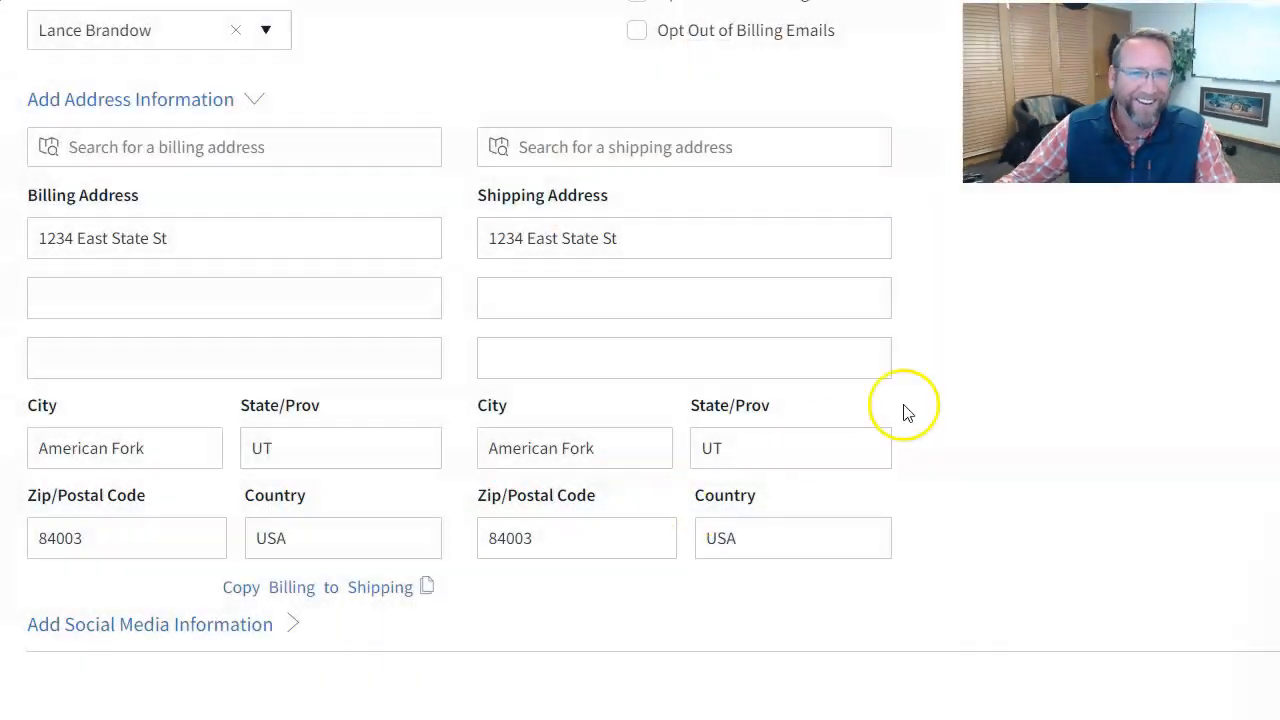
scroll(906, 411, up, 6)
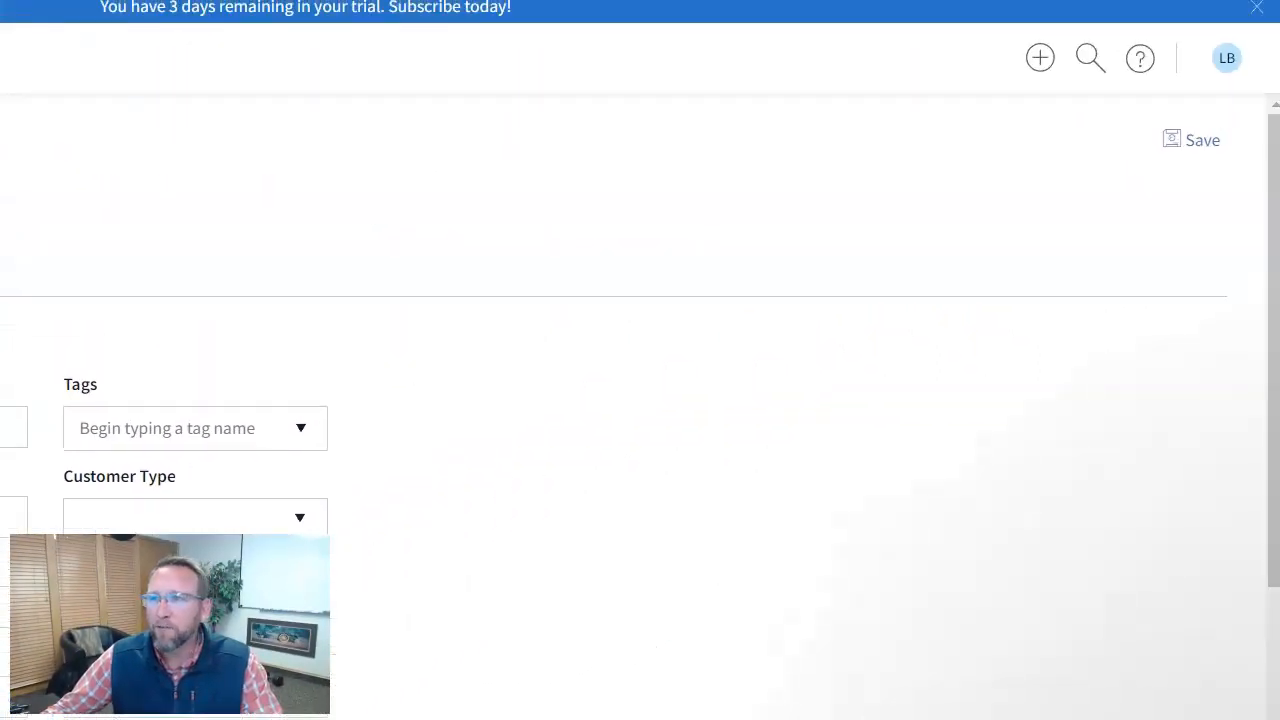
click(1192, 148)
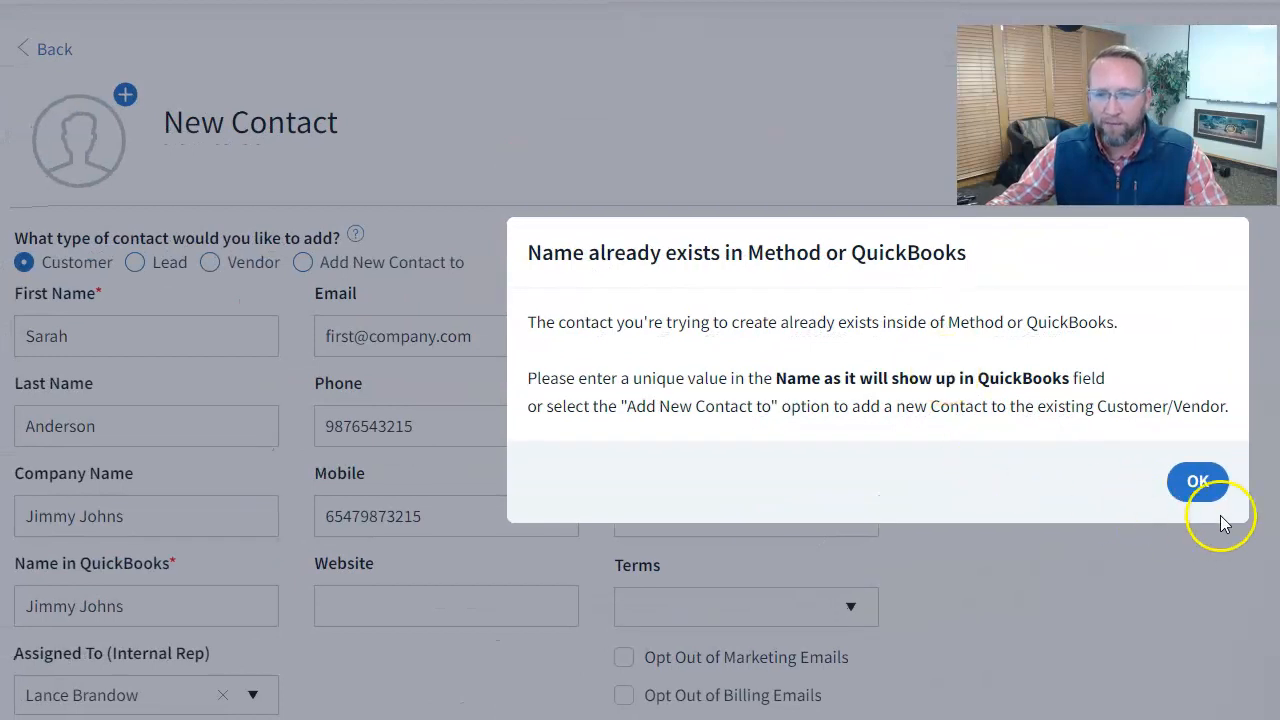
click(1212, 485)
Replace the contact's last name with a different surname and try to save the contact again
click(166, 428)
key(BackSpace)
key(BackSpace)
key(BackSpace)
key(BackSpace)
key(BackSpace)
key(BackSpace)
key(BackSpace)
key(BackSpace)
text(Johnson)
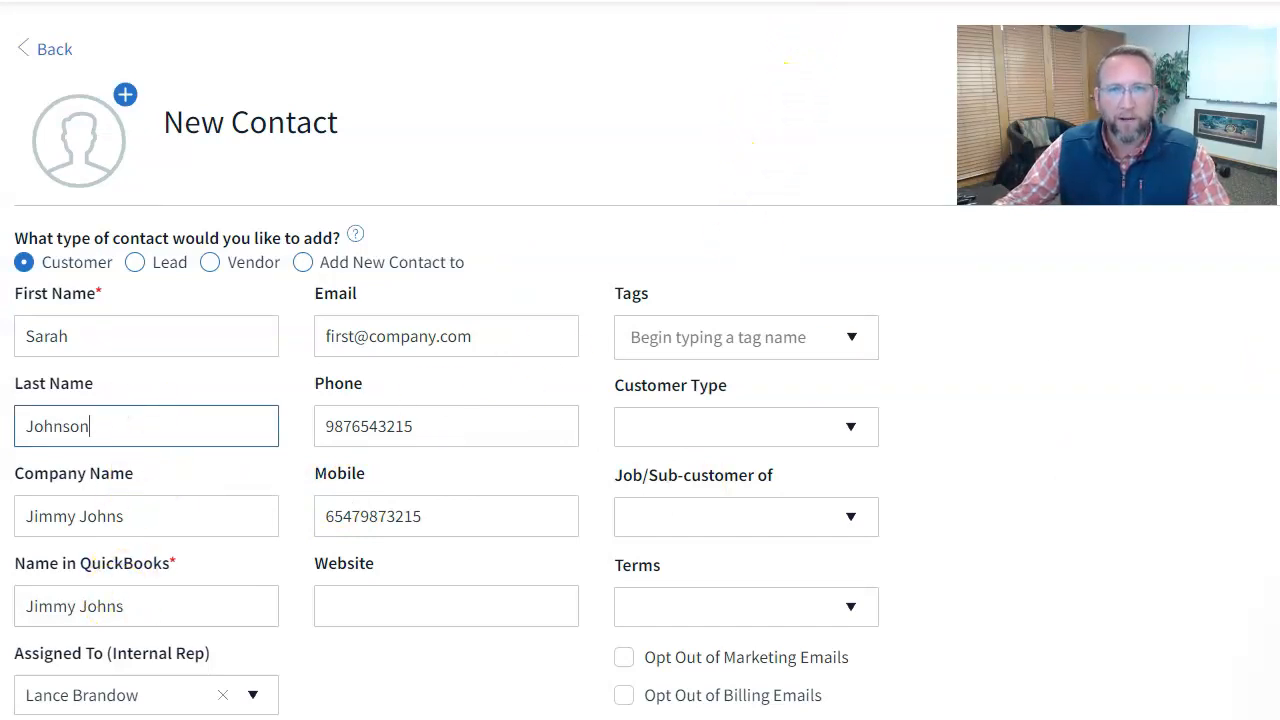
click(1185, 147)
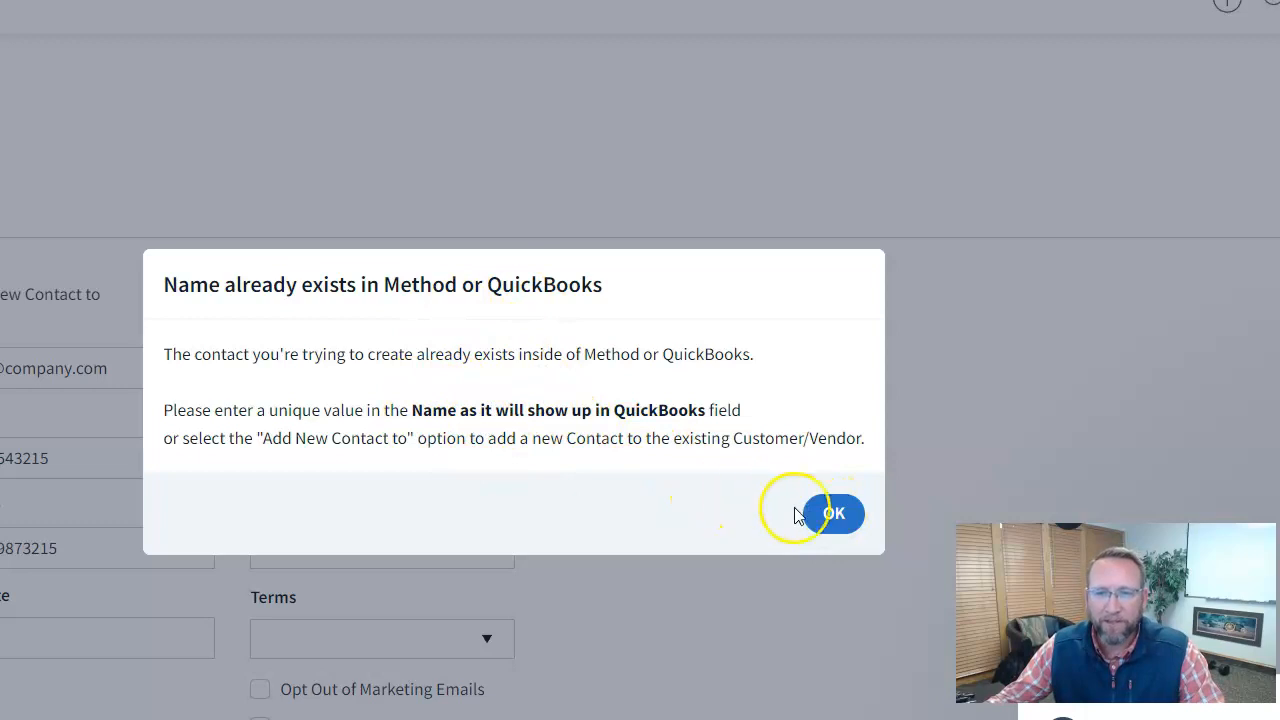
click(834, 514)
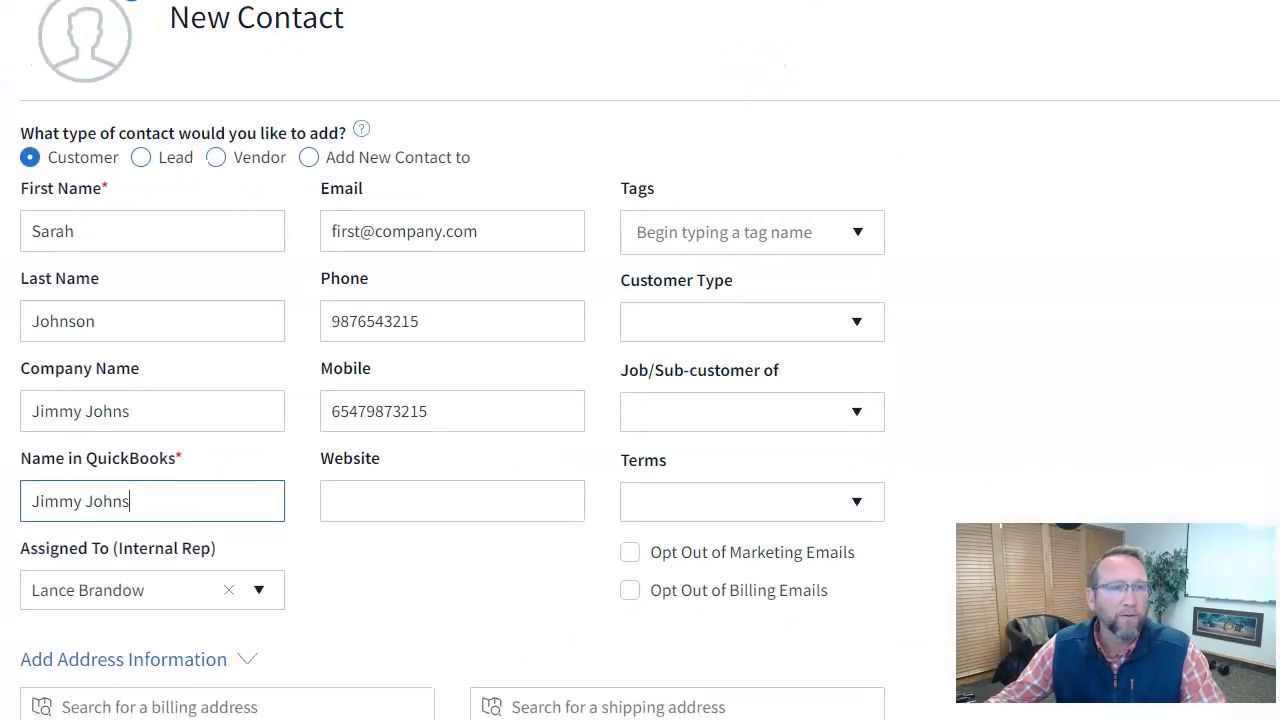
click(57, 302)
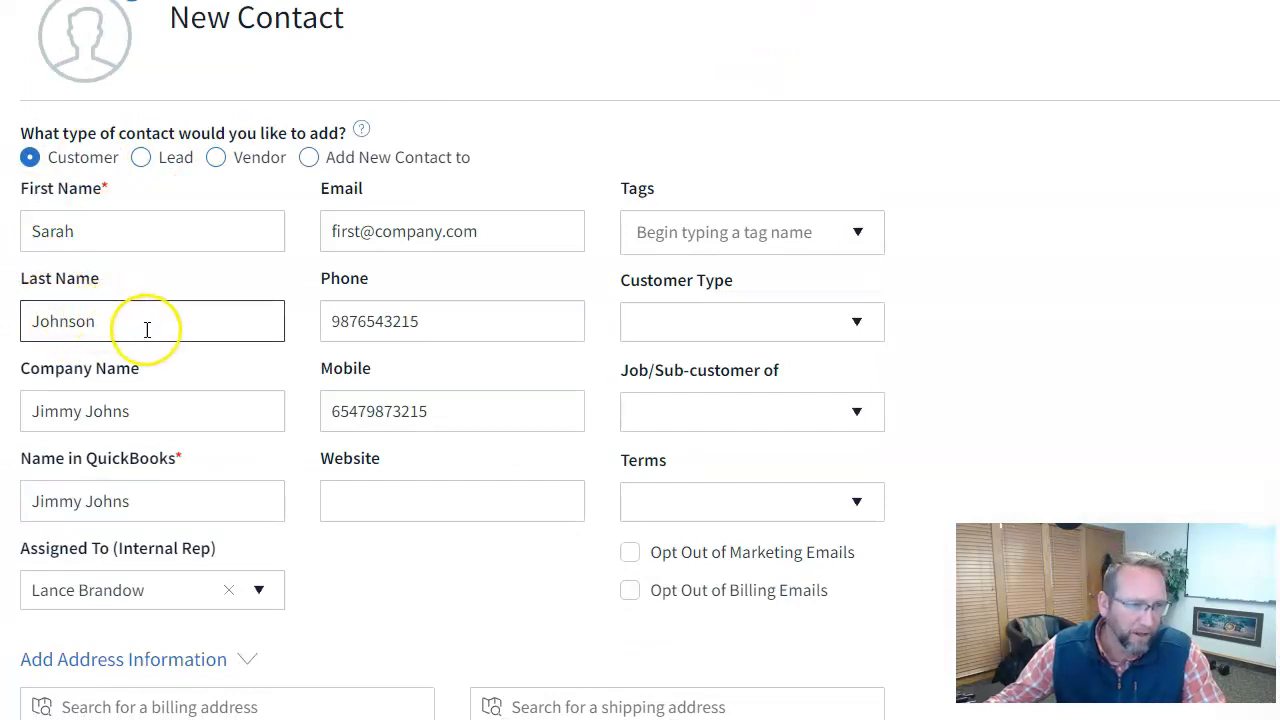
click(148, 506)
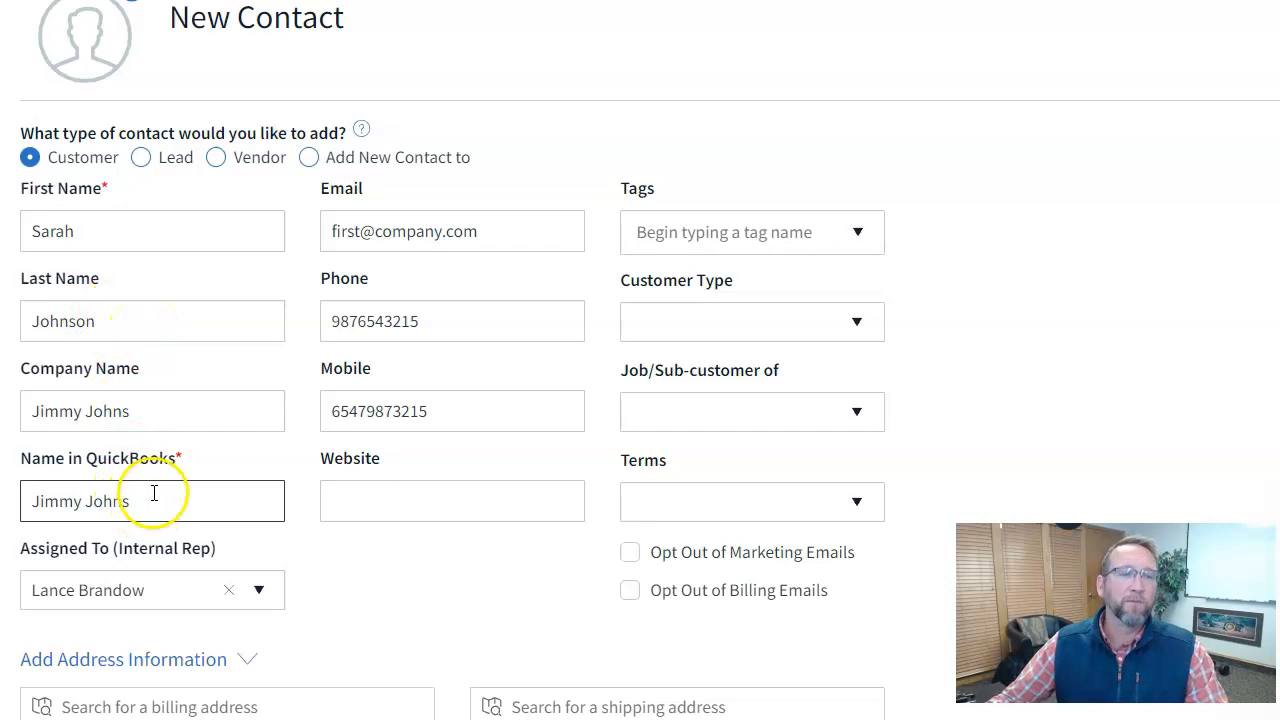
click(140, 500)
drag(147, 500, 50, 502)
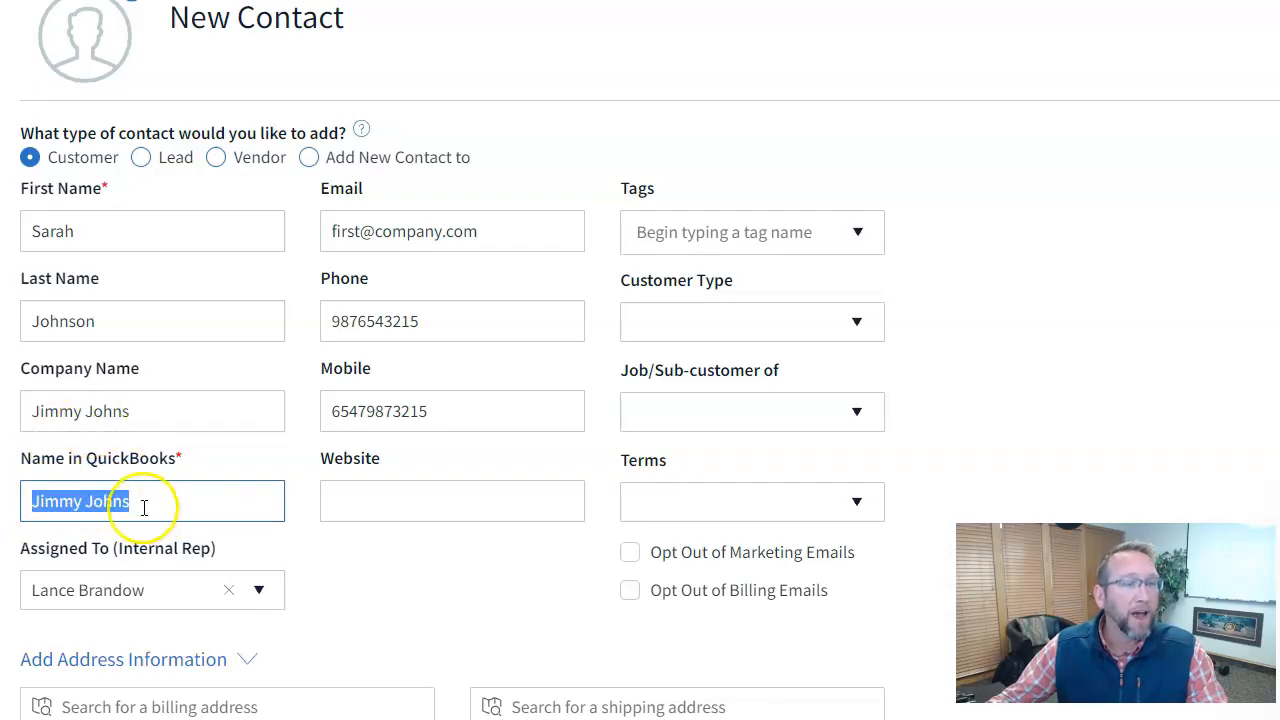
click(143, 505)
Replace the company name with Dominos Pizza, carry it into the QuickBooks name and save the new contact
drag(158, 411, 20, 418)
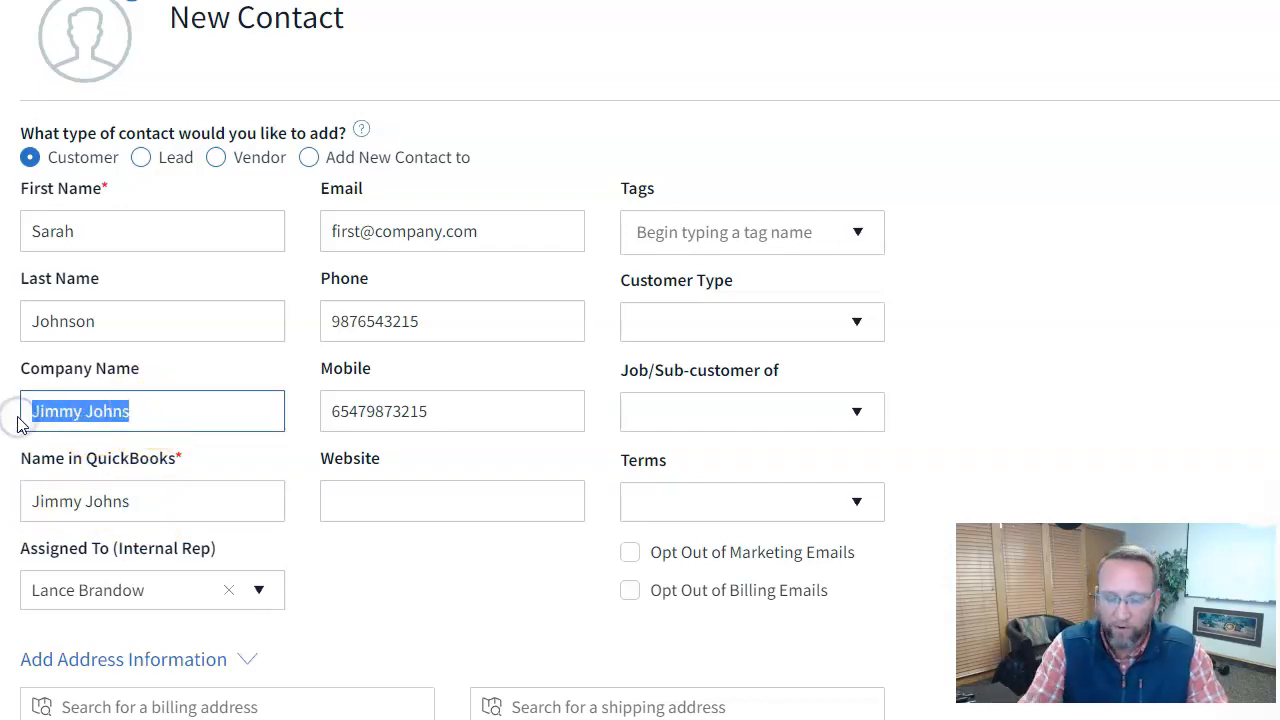
text(Dominos Pizza)
key(Tab)
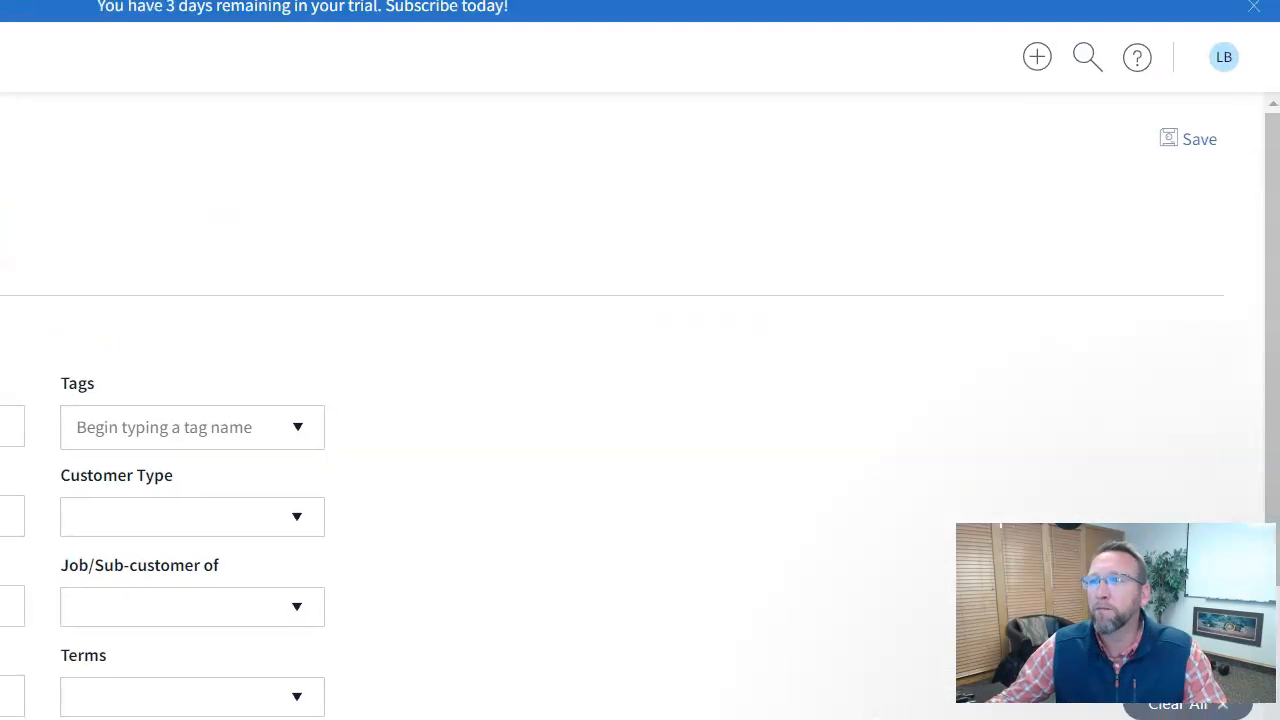
click(1186, 139)
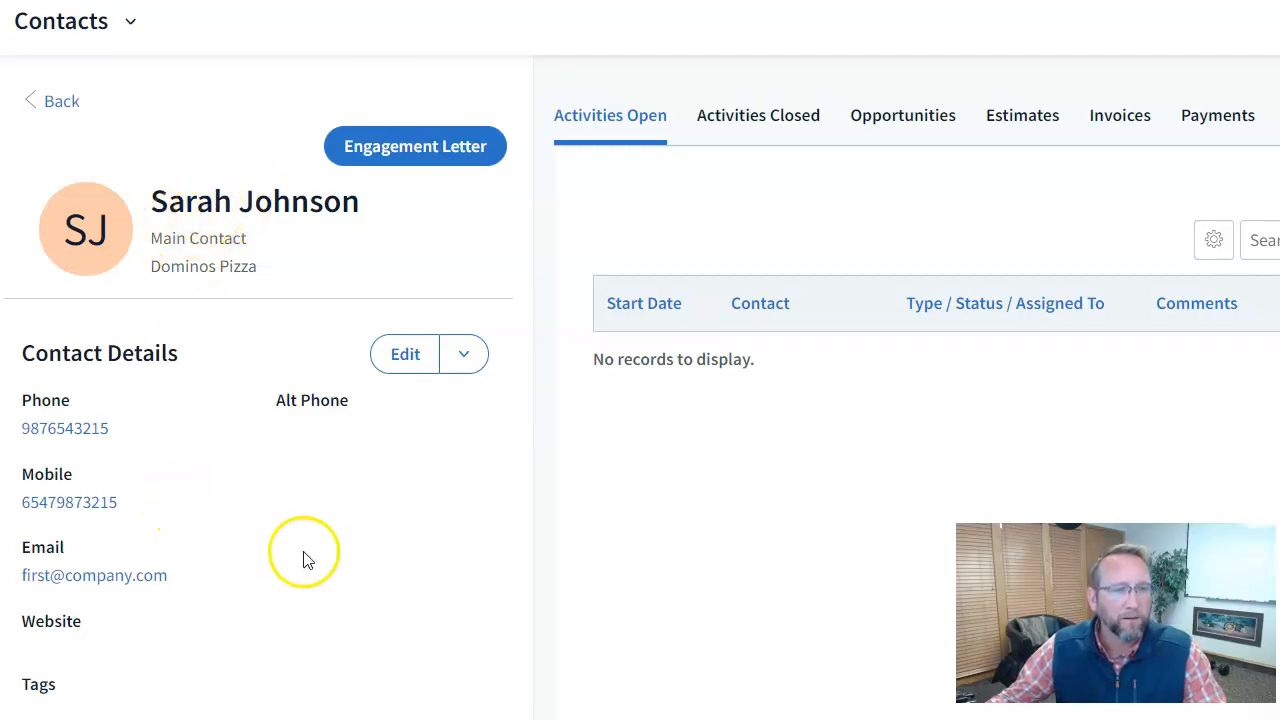
Review the saved contact's details, then open its engagement letter and read through the document
scroll(158, 530, down, 4)
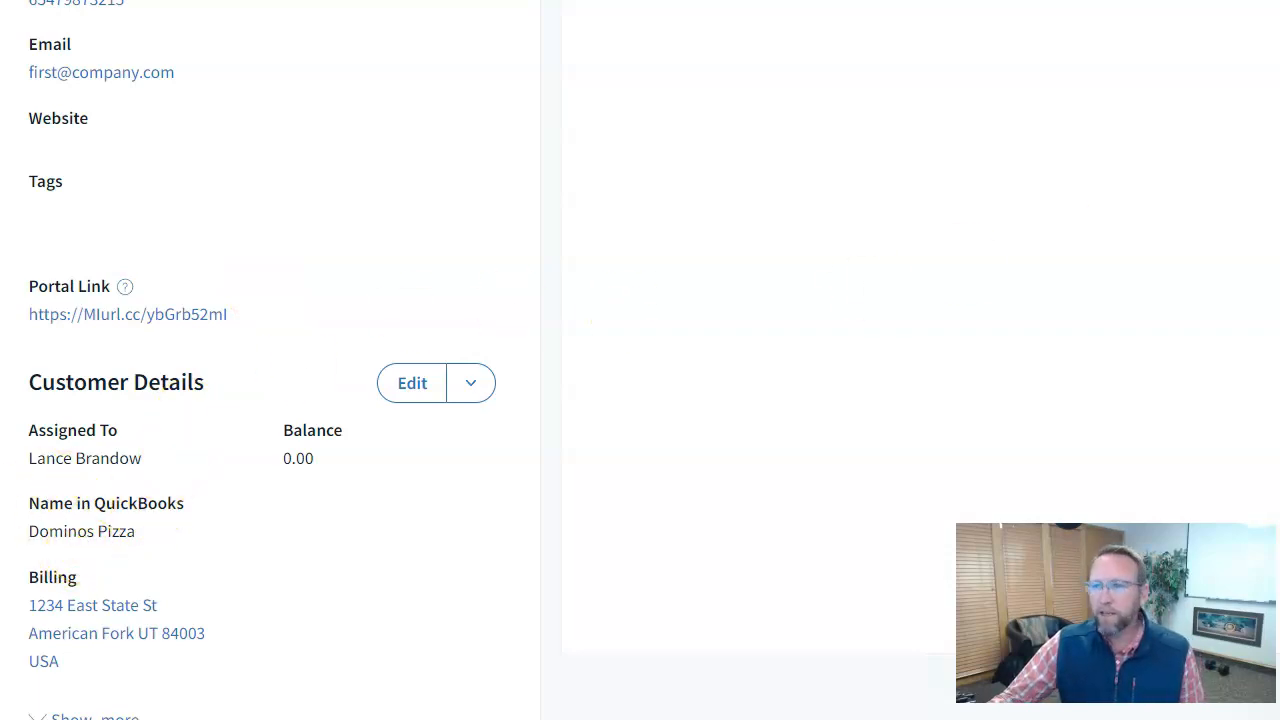
scroll(640, 360, up, 4)
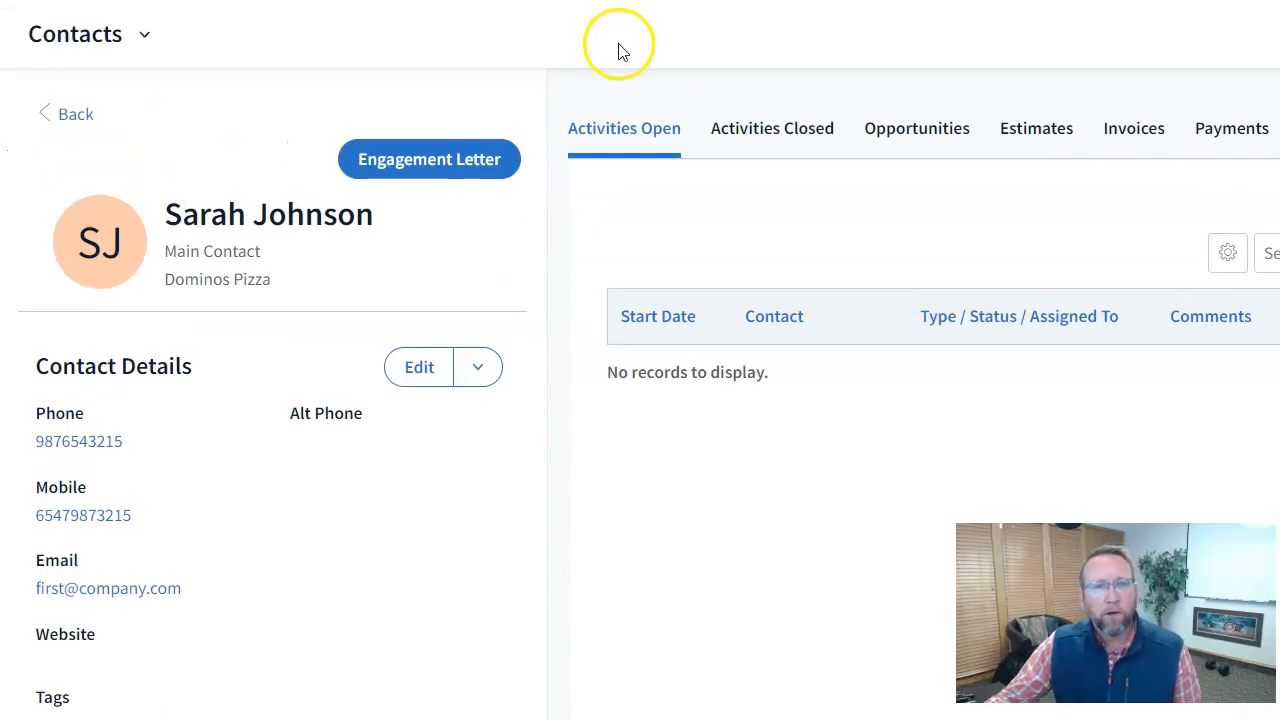
click(408, 166)
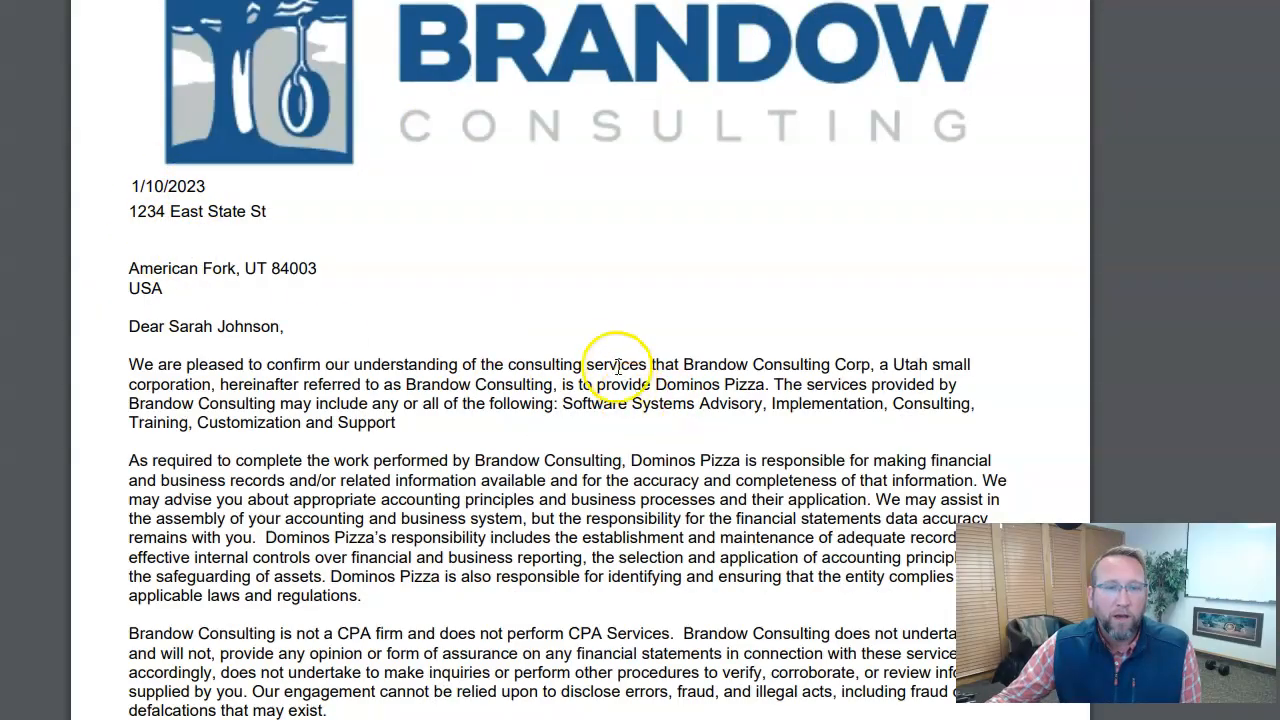
scroll(618, 366, down, 20)
scroll(613, 362, up, 3)
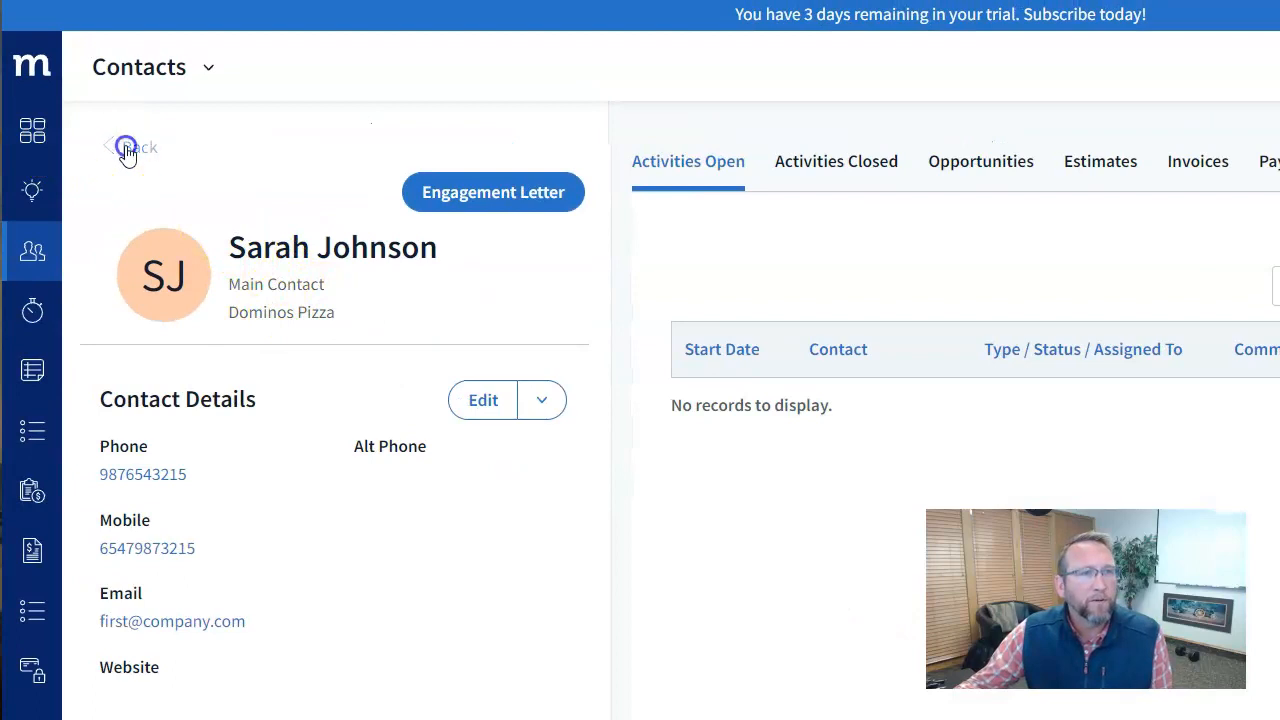
Leave the contact's page for the dashboard and open the list of customers in Contacts
click(126, 149)
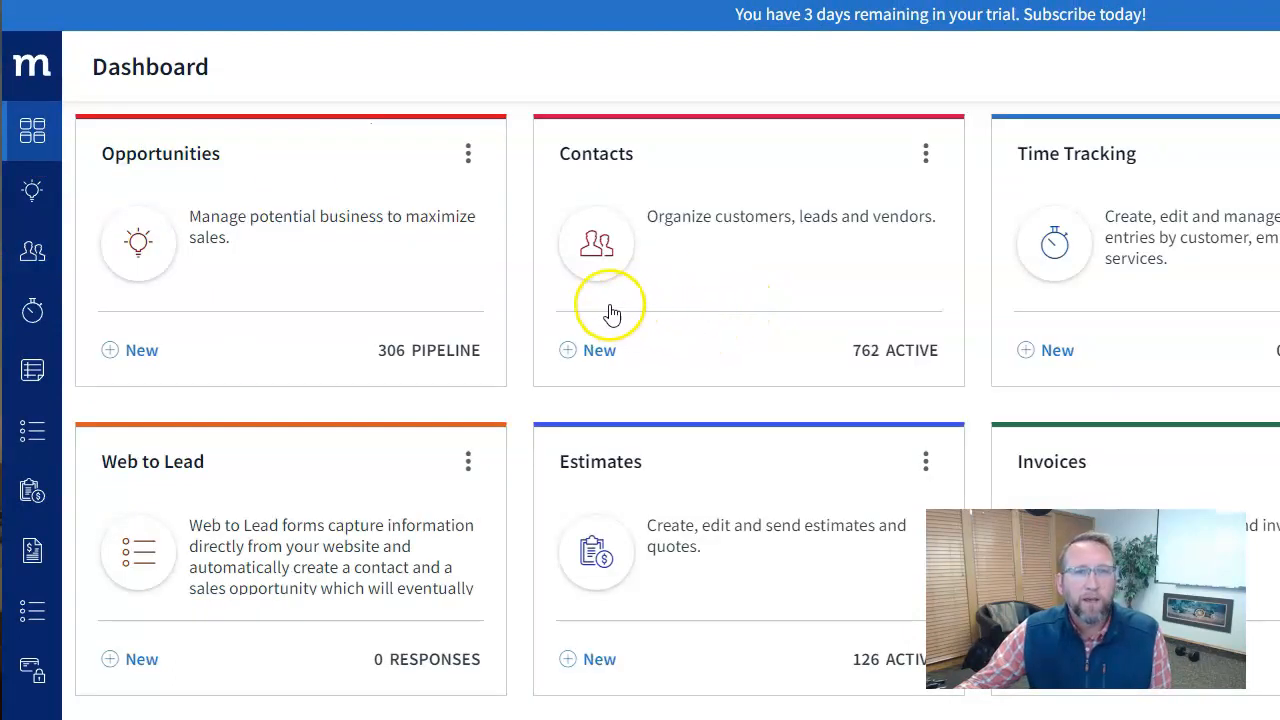
click(598, 245)
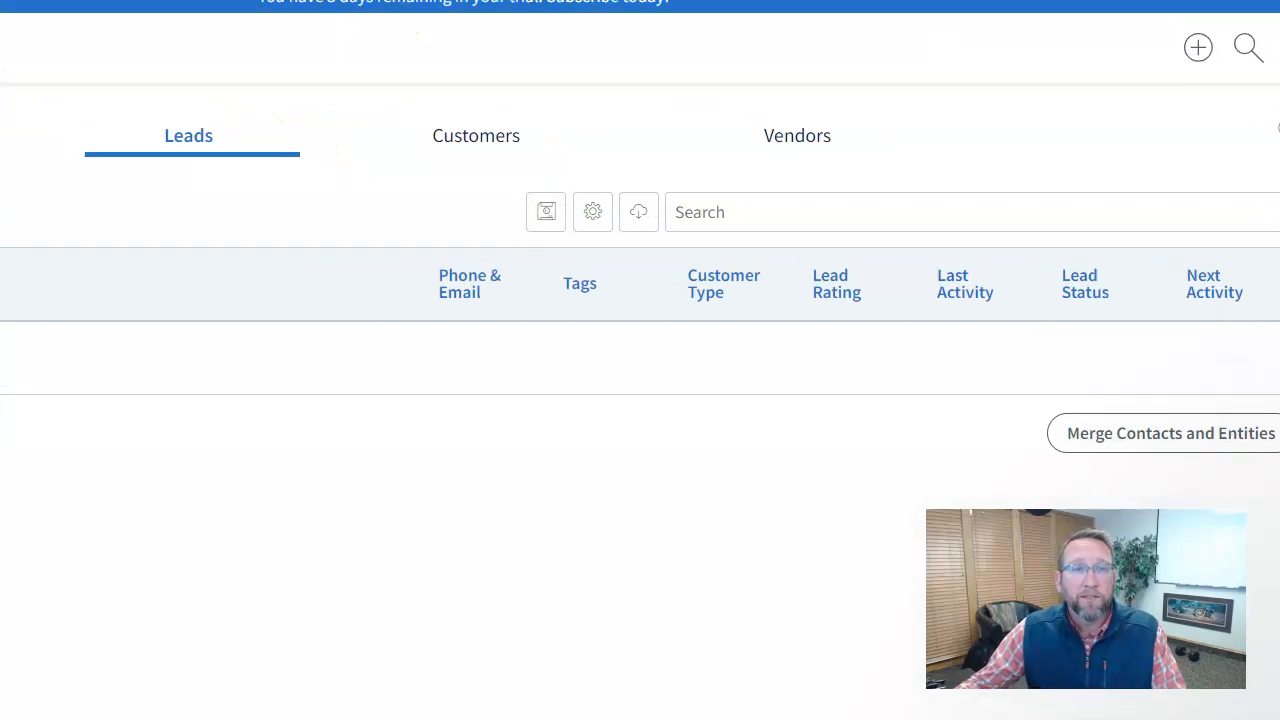
click(449, 141)
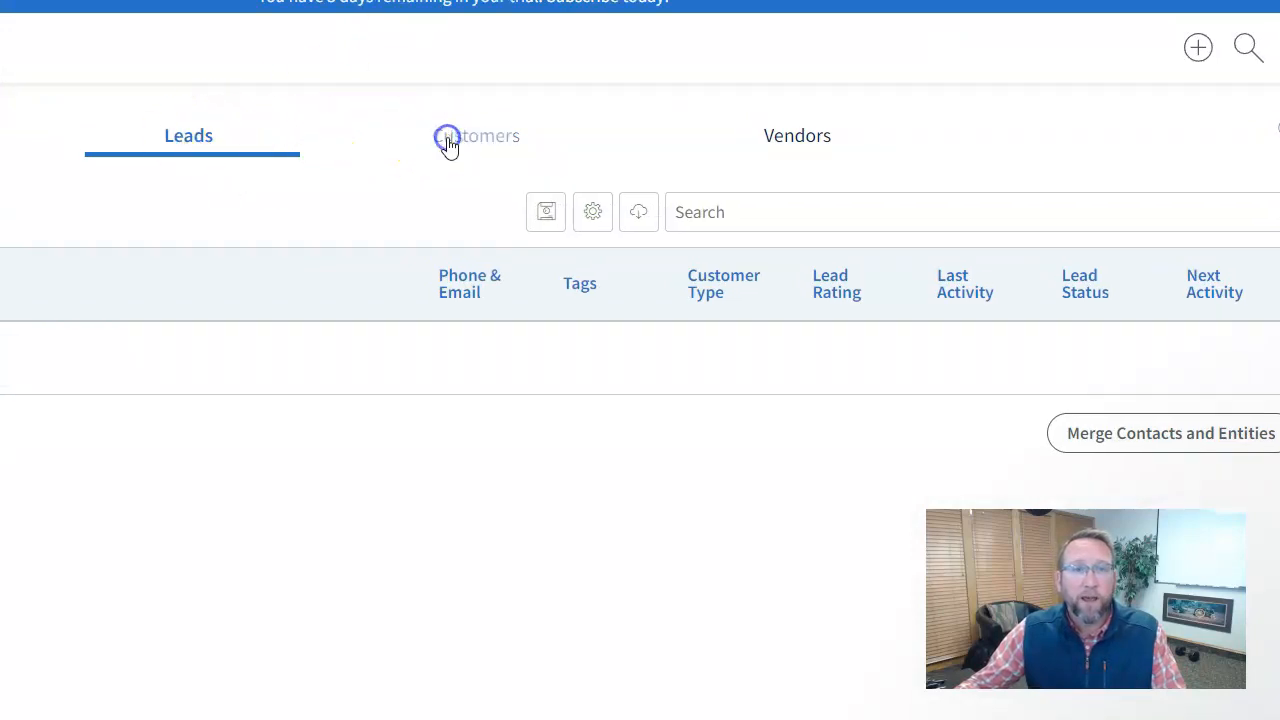